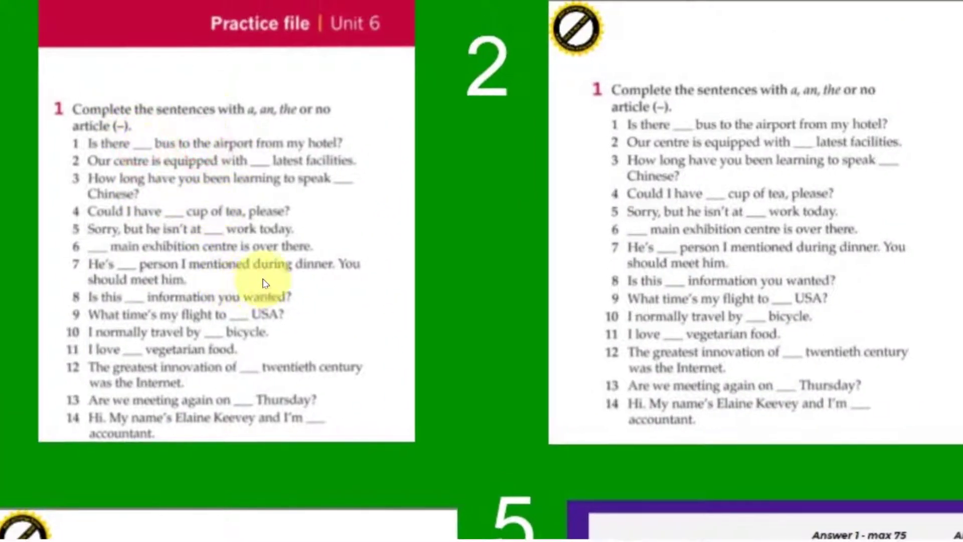
# Step through the montage from the worksheet and OCR text to answer-table rows 11–14.
pyautogui.click(587, 278)
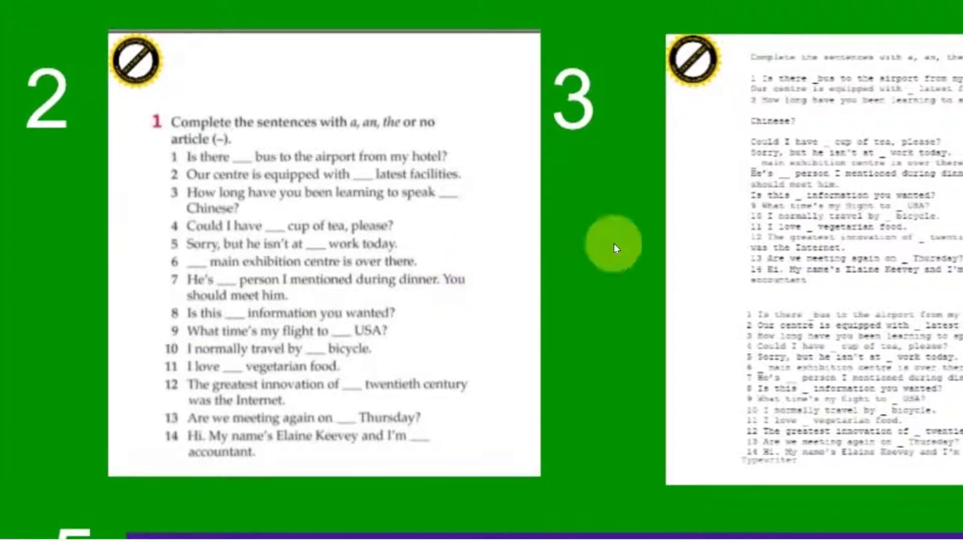
pyautogui.click(713, 284)
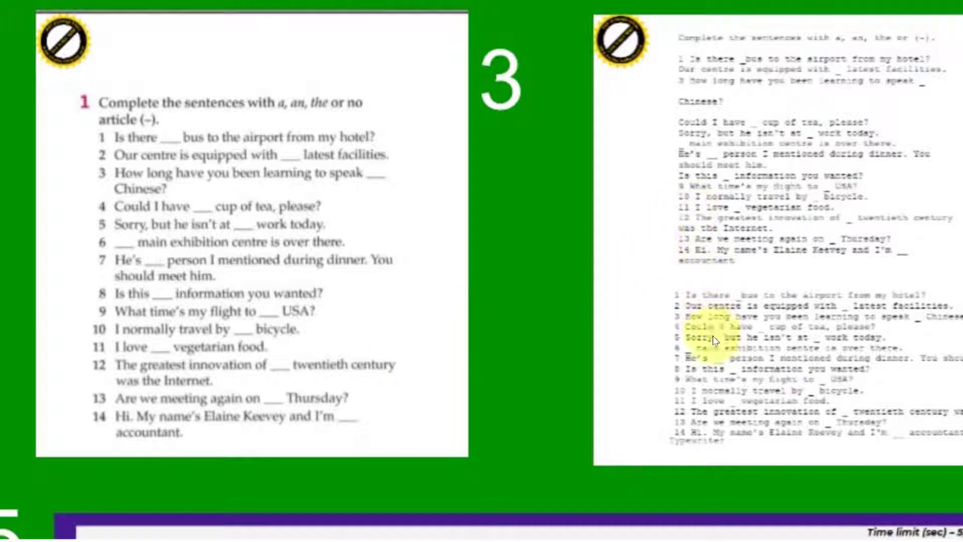
pyautogui.click(598, 405)
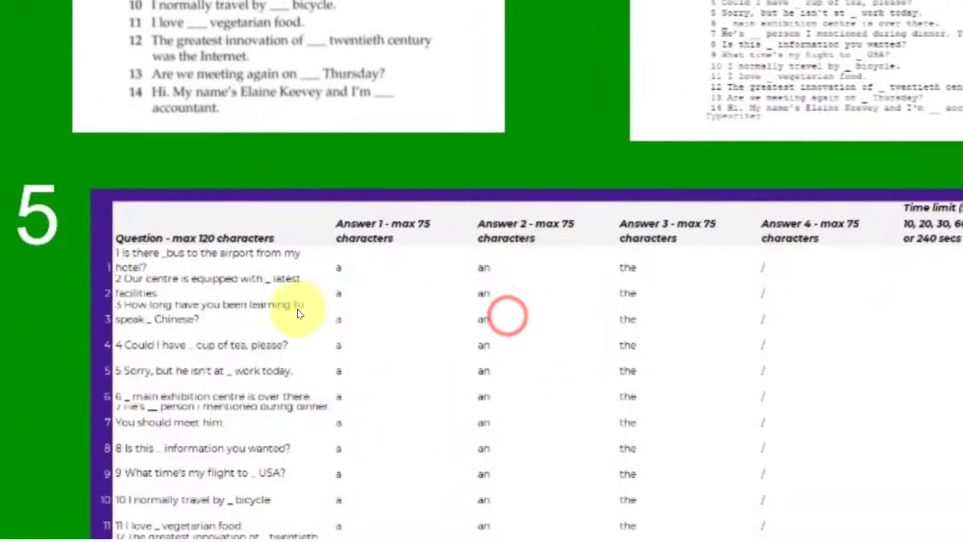
pyautogui.click(365, 354)
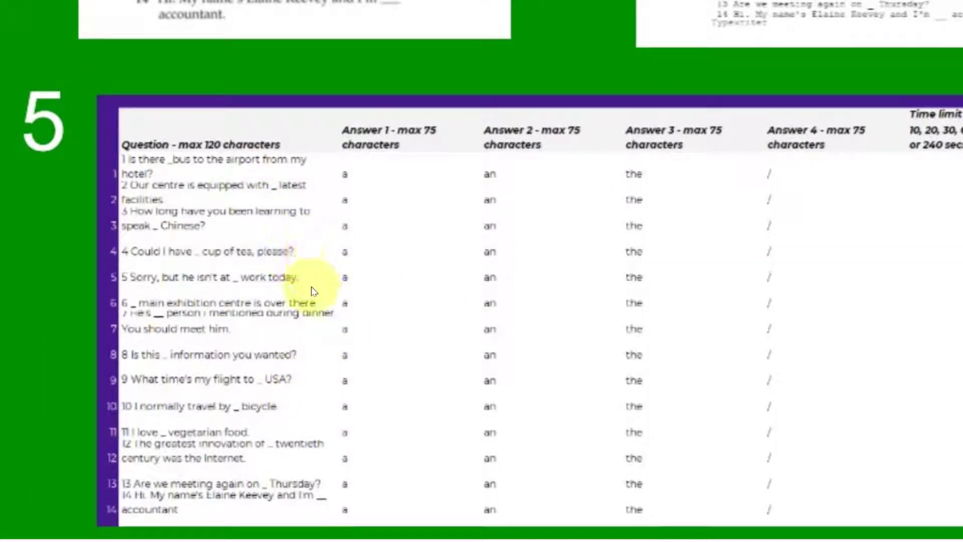
# View the answer key beside the timed quiz table, then move on to the Kahoot home page.
pyautogui.click(242, 273)
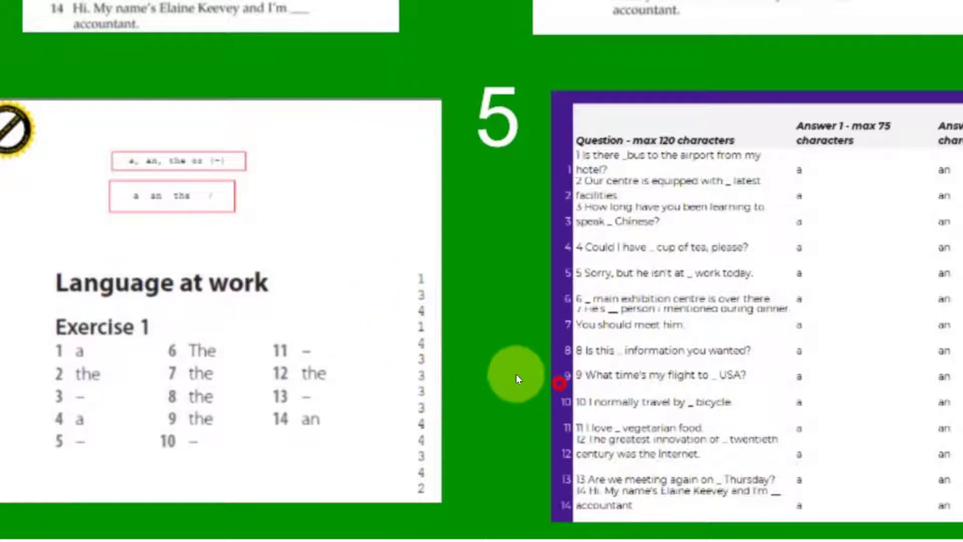
pyautogui.click(557, 381)
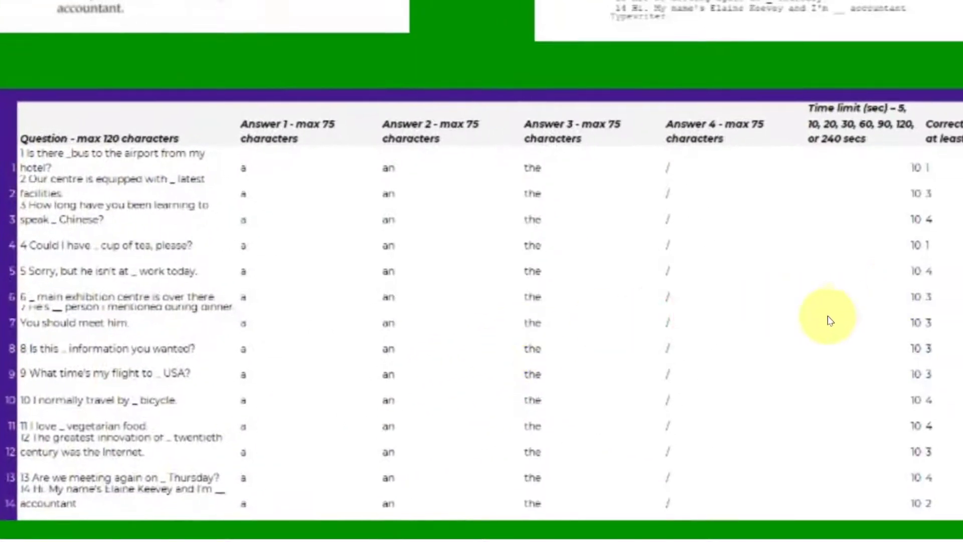
pyautogui.click(825, 325)
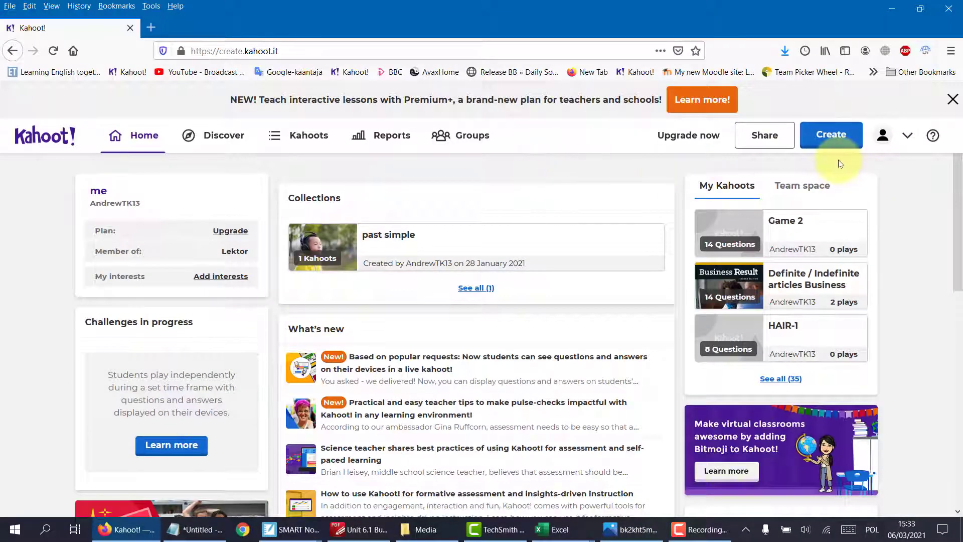
# Create a new blank kahoot from the Create menu.
pyautogui.click(830, 136)
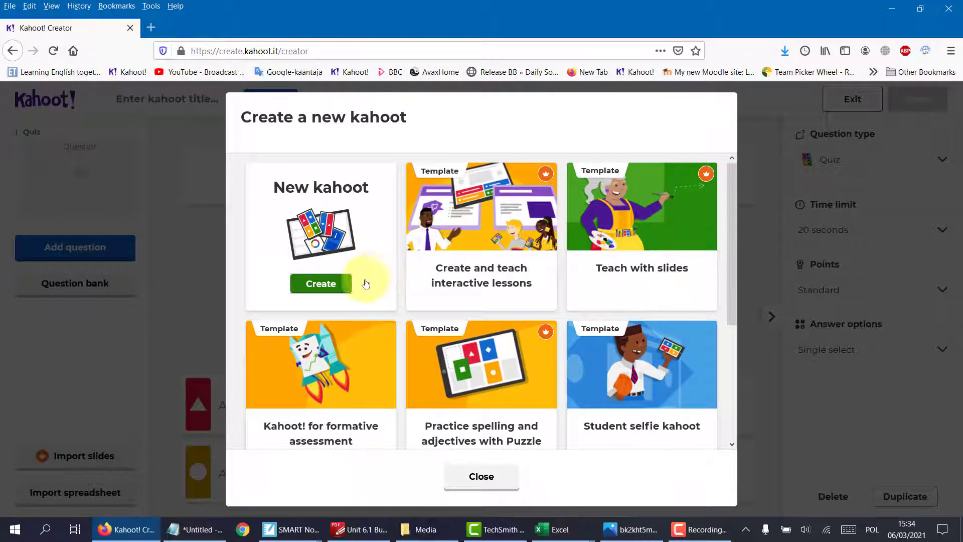
pyautogui.click(337, 287)
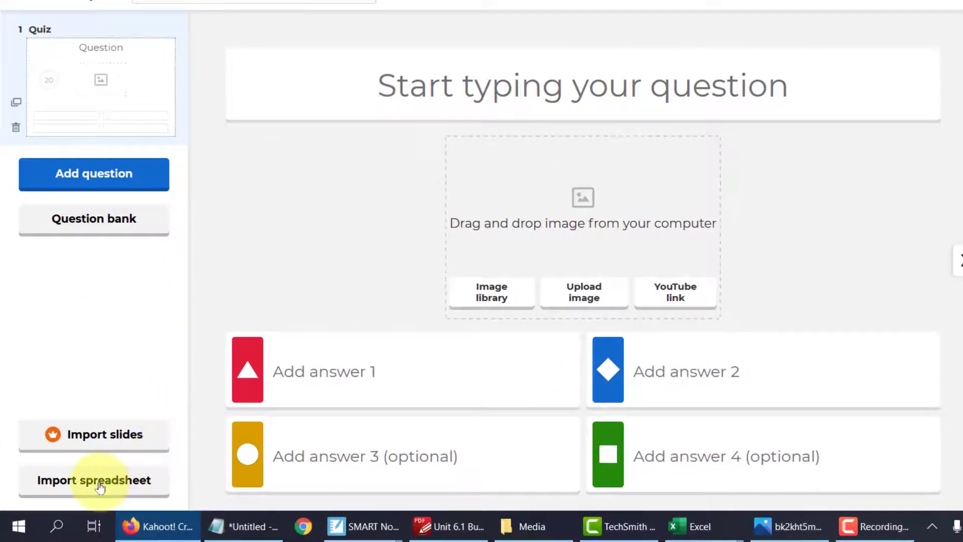
# Download and save the KahootQuizTemplate.xlsx template from the import-spreadsheet window.
pyautogui.click(100, 484)
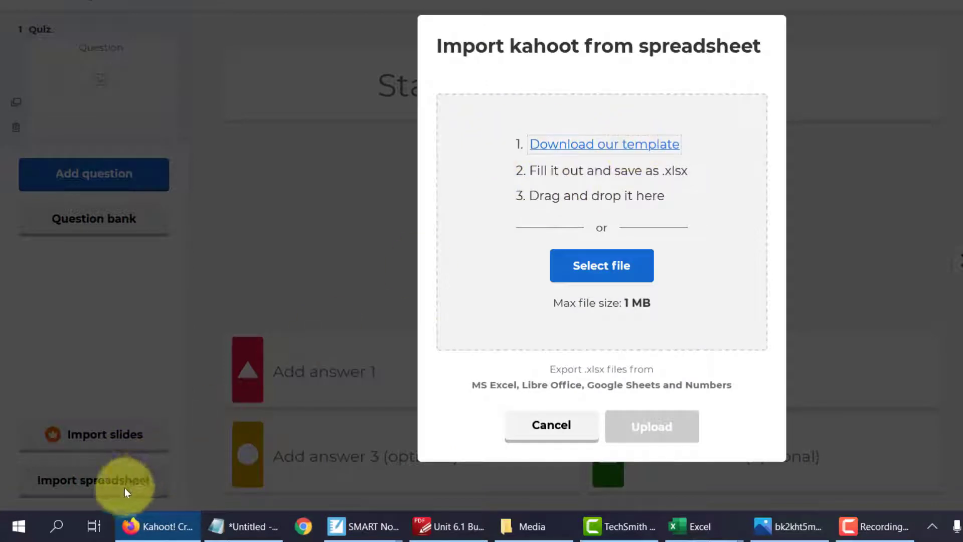
pyautogui.click(637, 146)
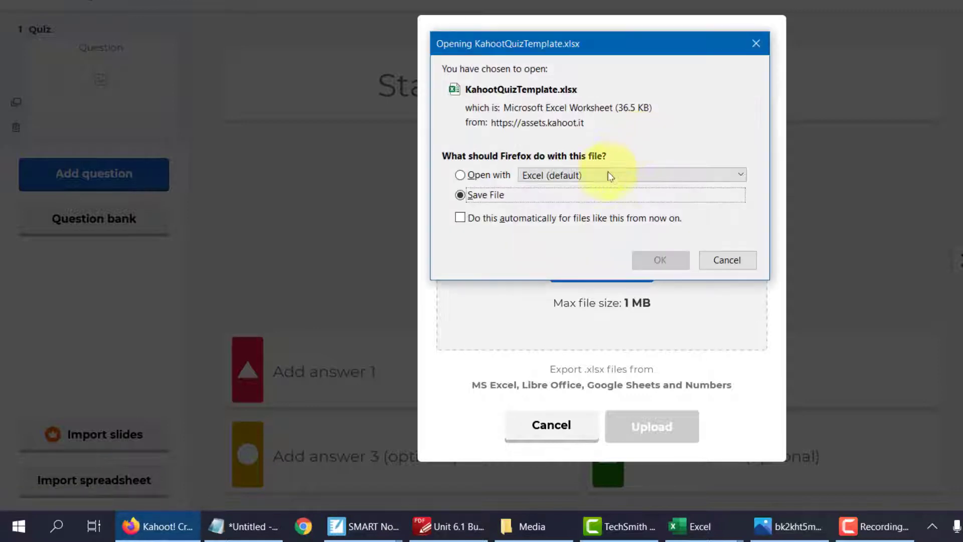
pyautogui.click(661, 262)
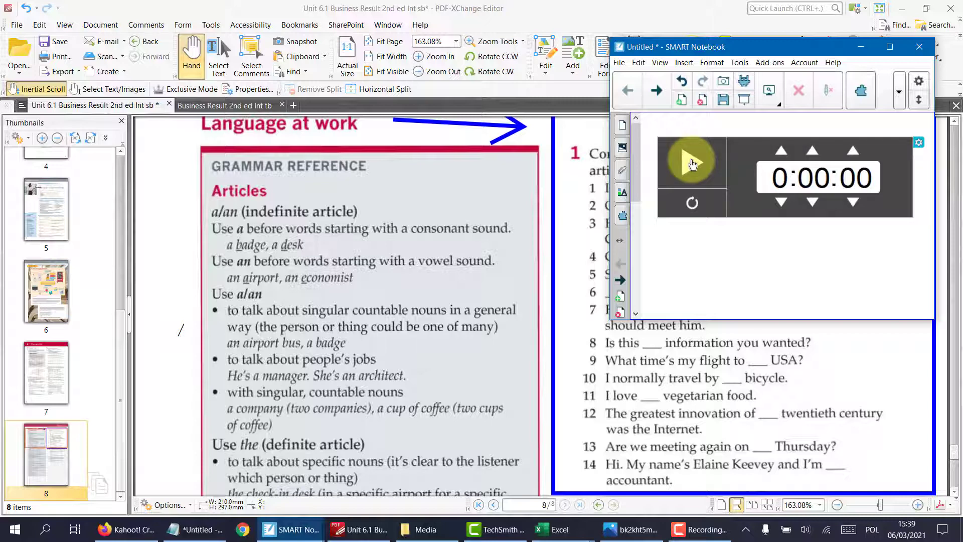
# Start the stopwatch and snip the Exercise 1 article-gap sentences from the textbook PDF.
pyautogui.click(692, 163)
pyautogui.click(579, 231)
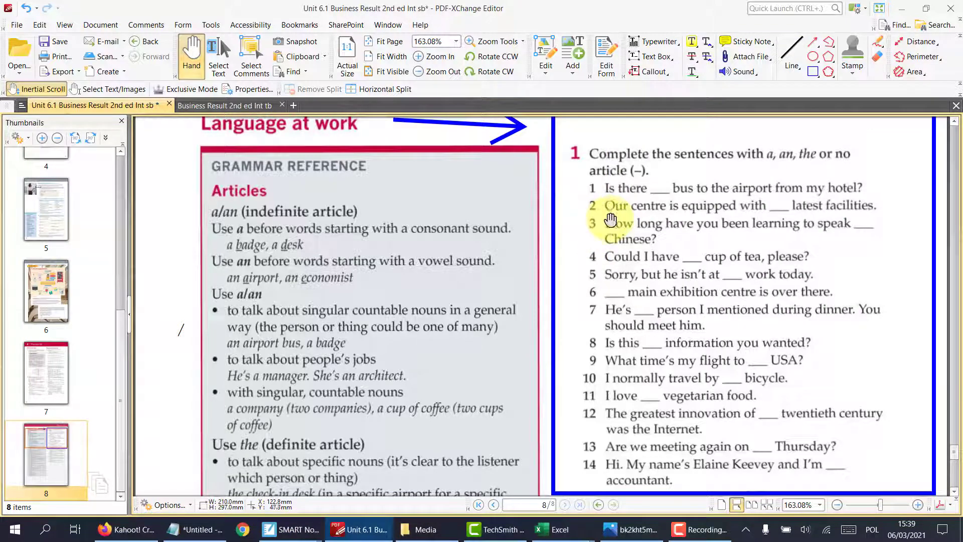
pyautogui.press('super+shift+s')
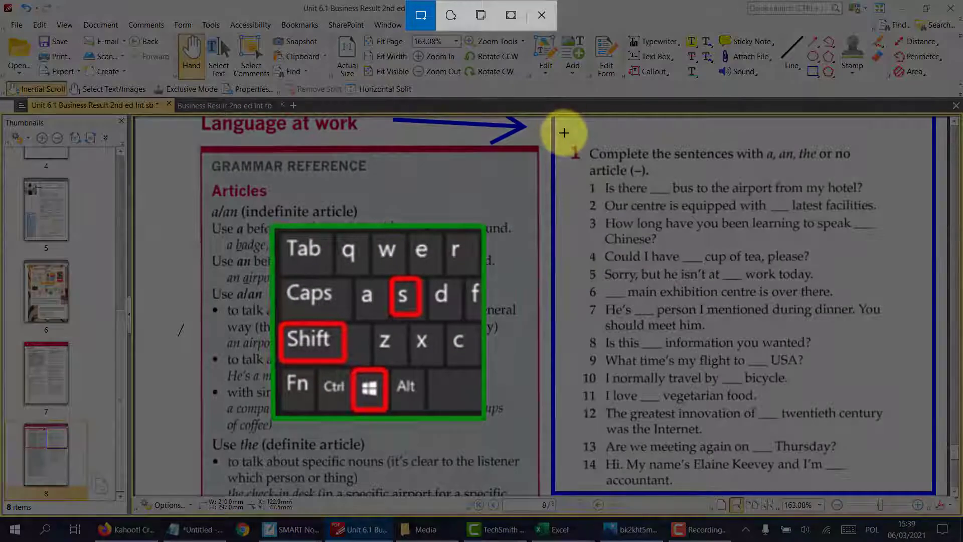
pyautogui.moveTo(564, 132); pyautogui.dragTo(898, 489)
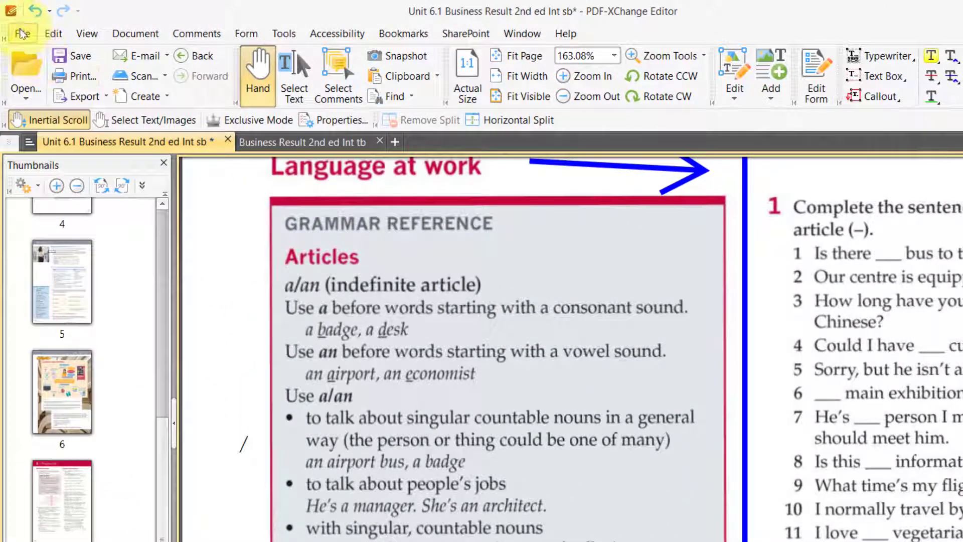
# Create a new document of four blank landscape A4 pages, accepting the evaluation warning.
pyautogui.click(22, 34)
pyautogui.moveTo(208, 253)
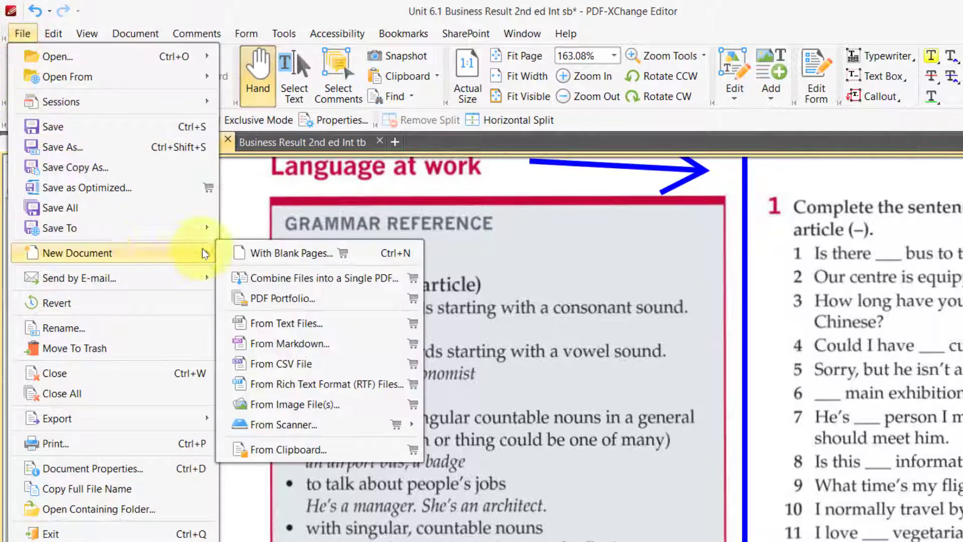
pyautogui.click(240, 254)
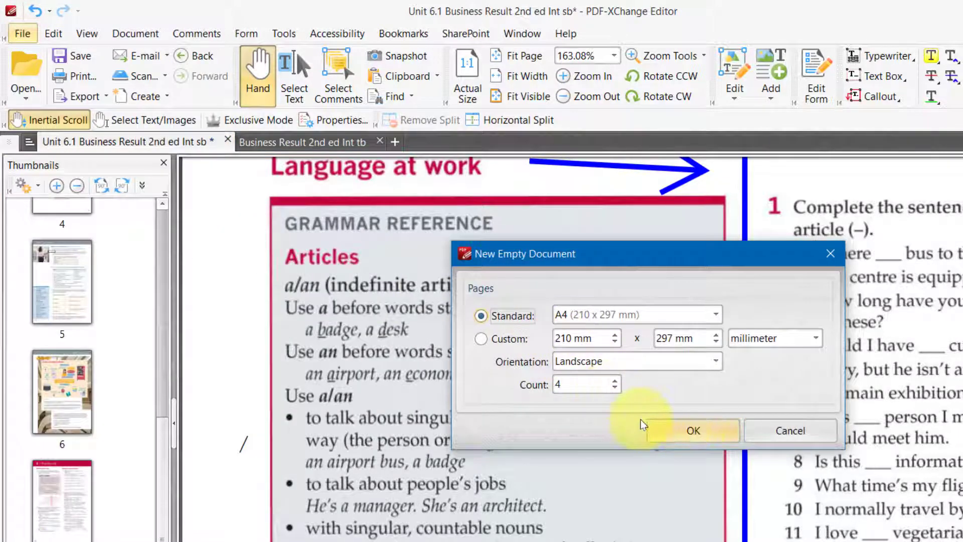
pyautogui.click(685, 427)
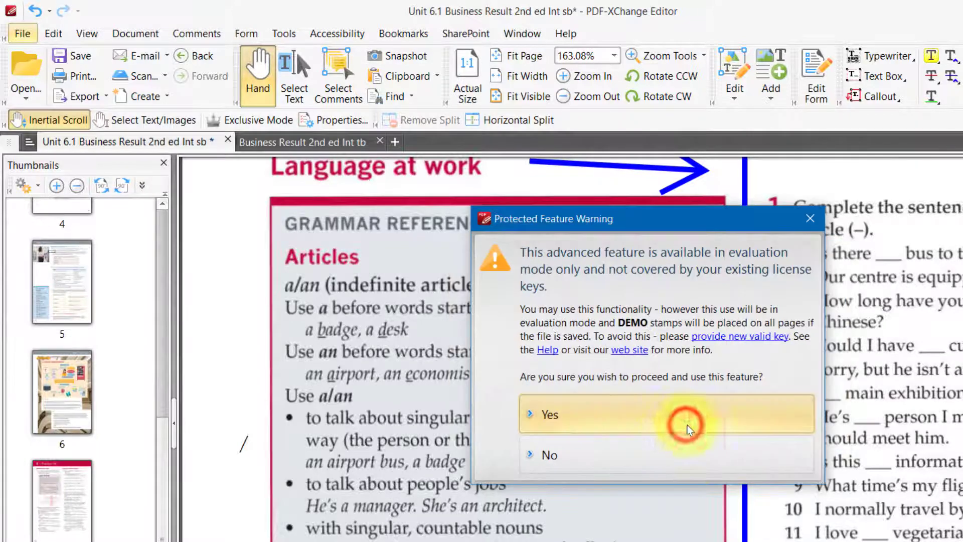
pyautogui.click(615, 416)
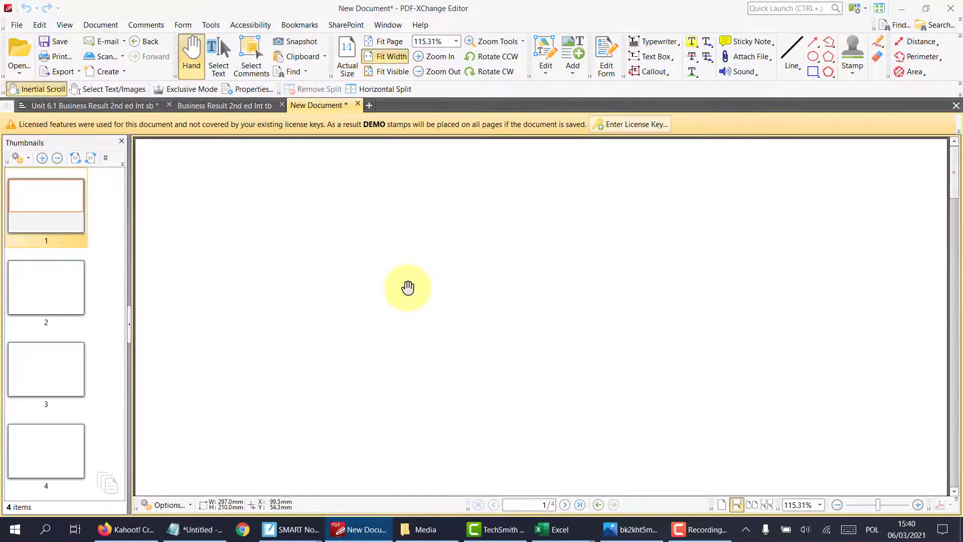
# Glance at the view options and SMART Notebook windows, then return to the blank page.
pyautogui.click(169, 505)
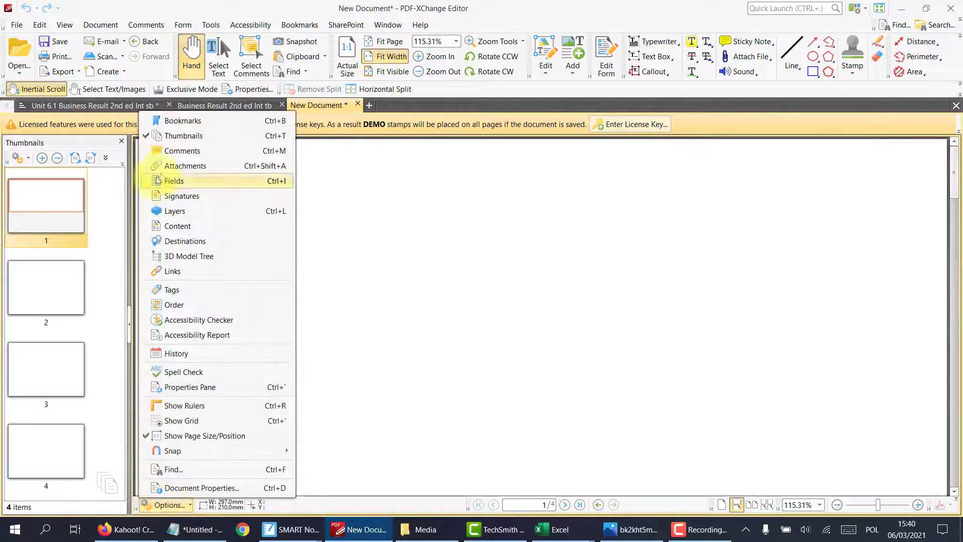
pyautogui.click(411, 289)
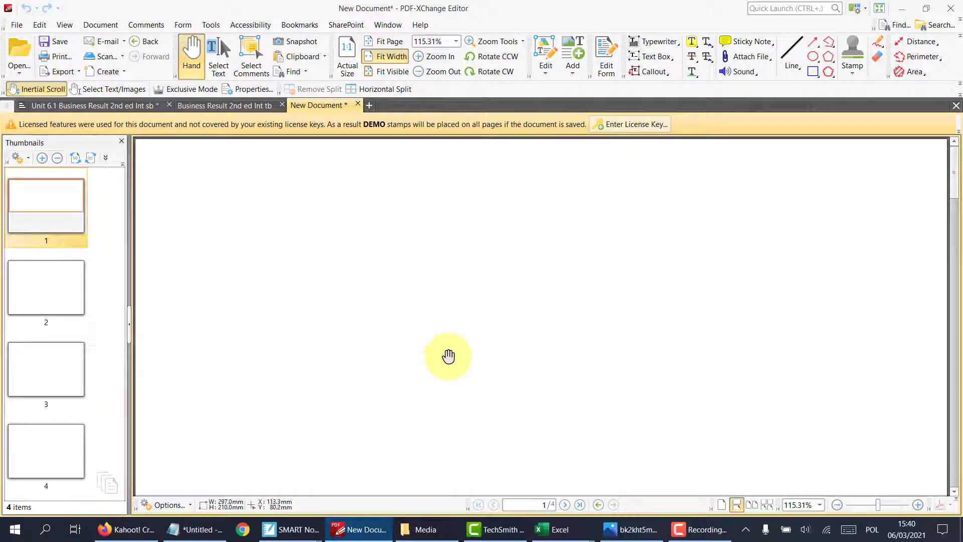
pyautogui.scroll(-3, 450, 354)
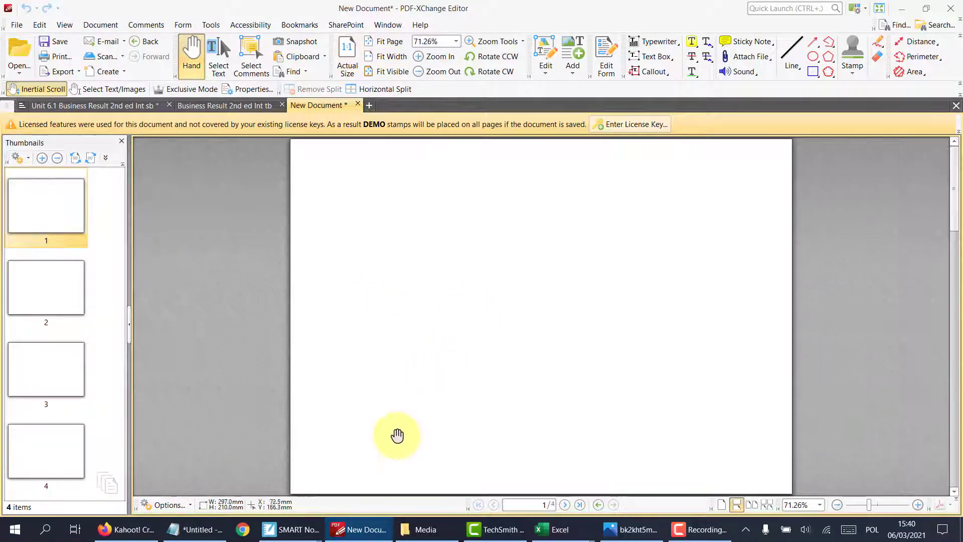
pyautogui.click(296, 529)
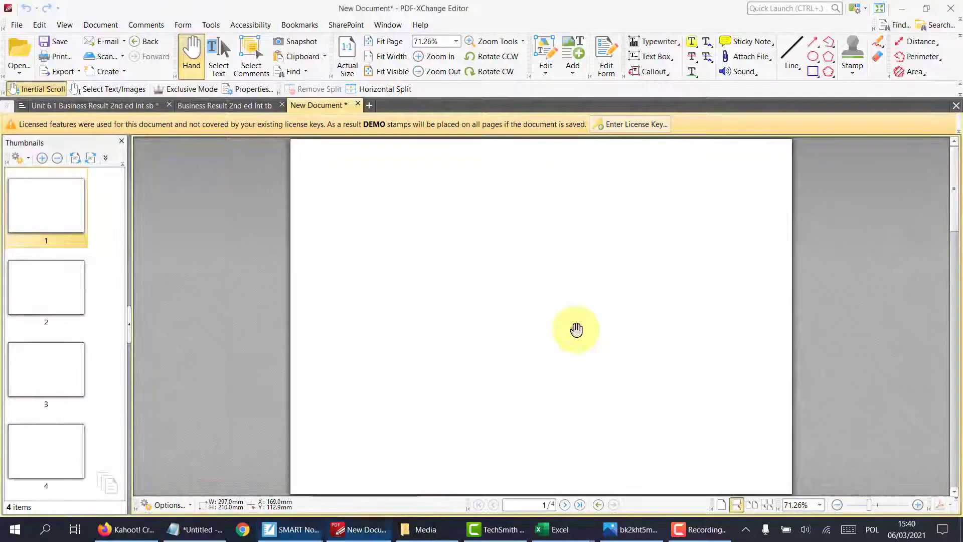
pyautogui.click(574, 329)
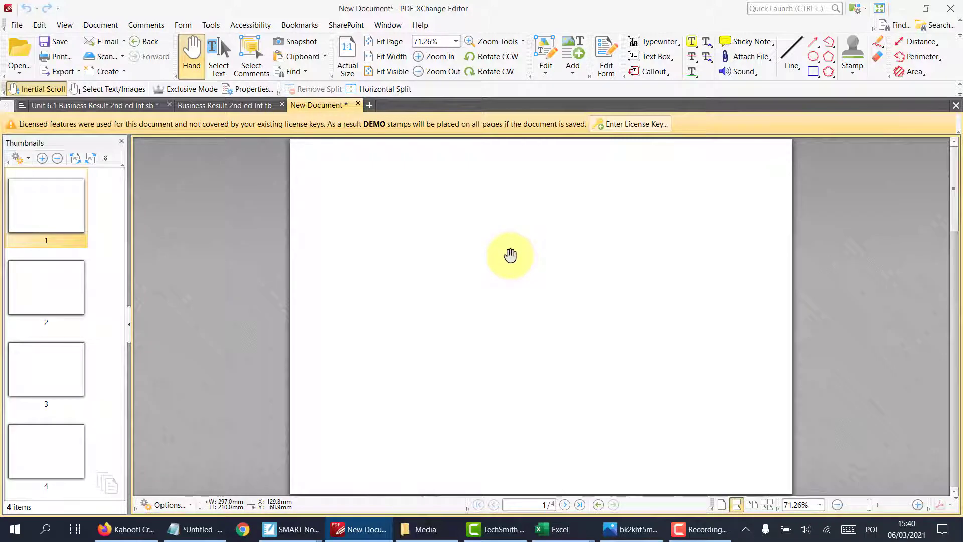
# Paste the Exercise 1 snip onto page 1, moving it left and enlarging it.
pyautogui.hotkey('ctrl', 'v')
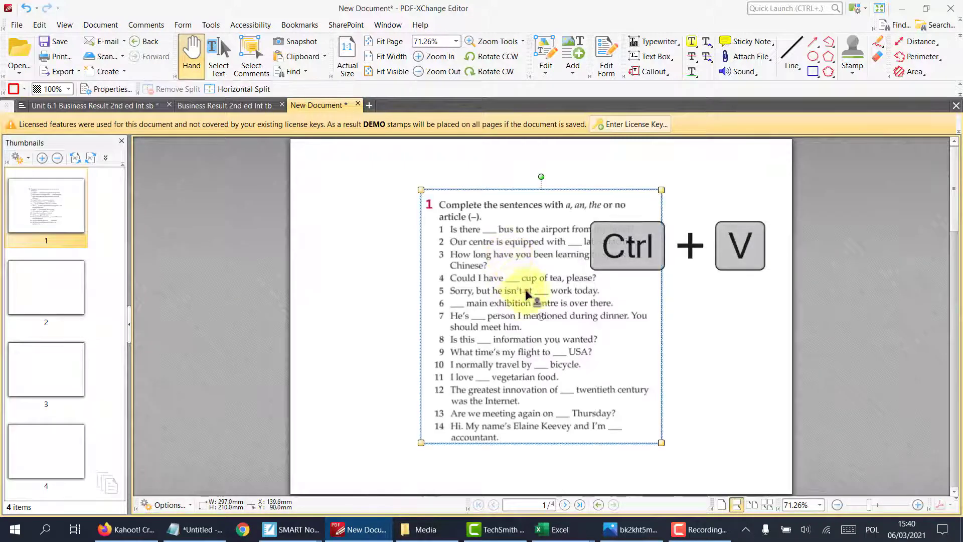
pyautogui.moveTo(522, 287); pyautogui.dragTo(439, 325)
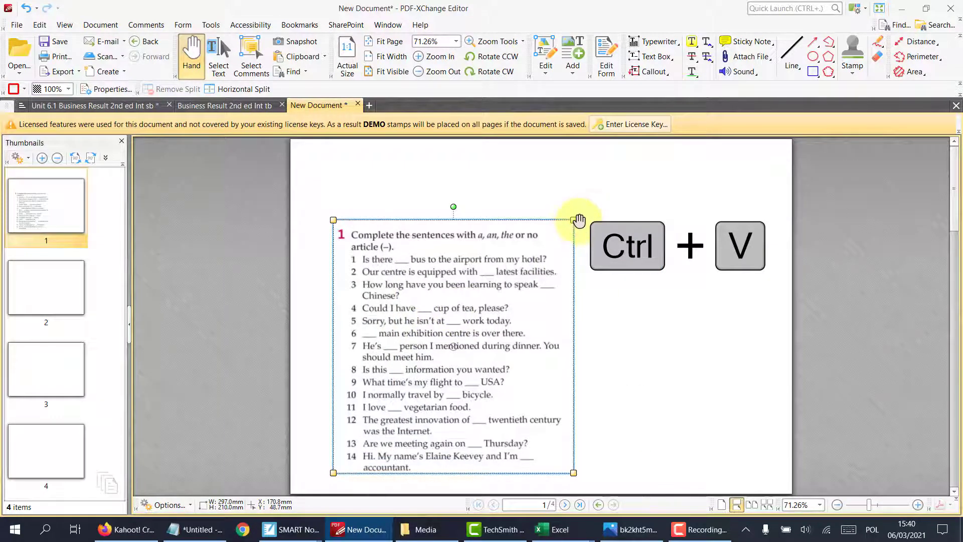
pyautogui.moveTo(573, 219); pyautogui.dragTo(589, 203)
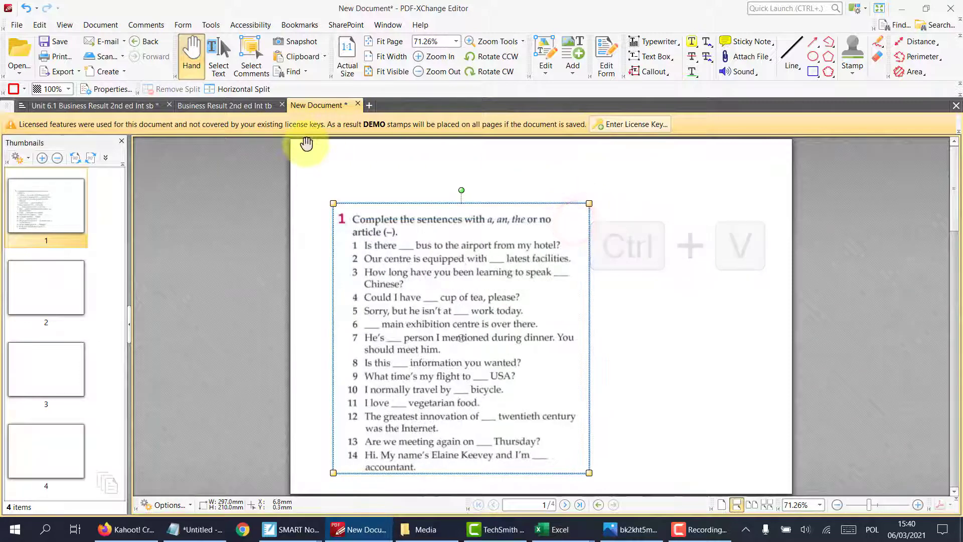
pyautogui.click(642, 268)
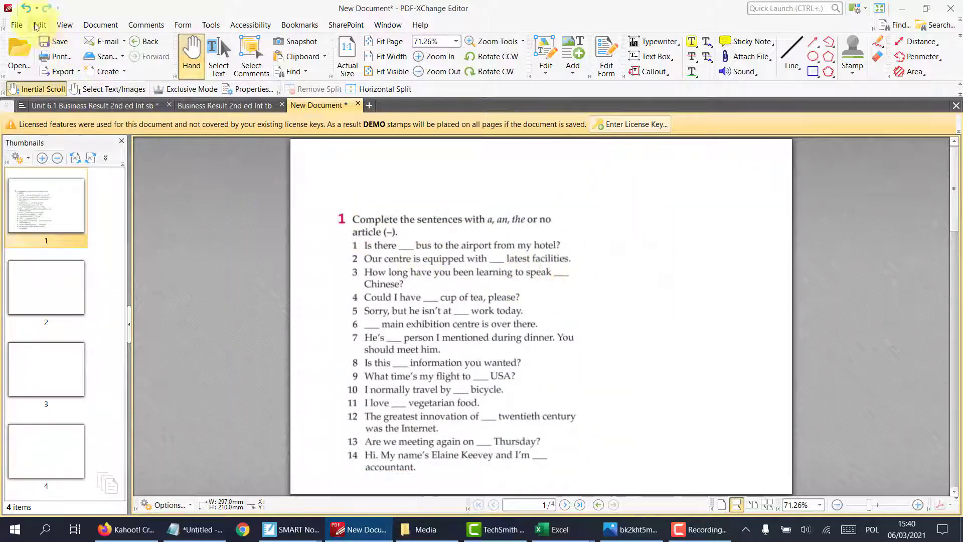
# Save the document as kahoot test2.pdf and select the exercise image.
pyautogui.click(50, 41)
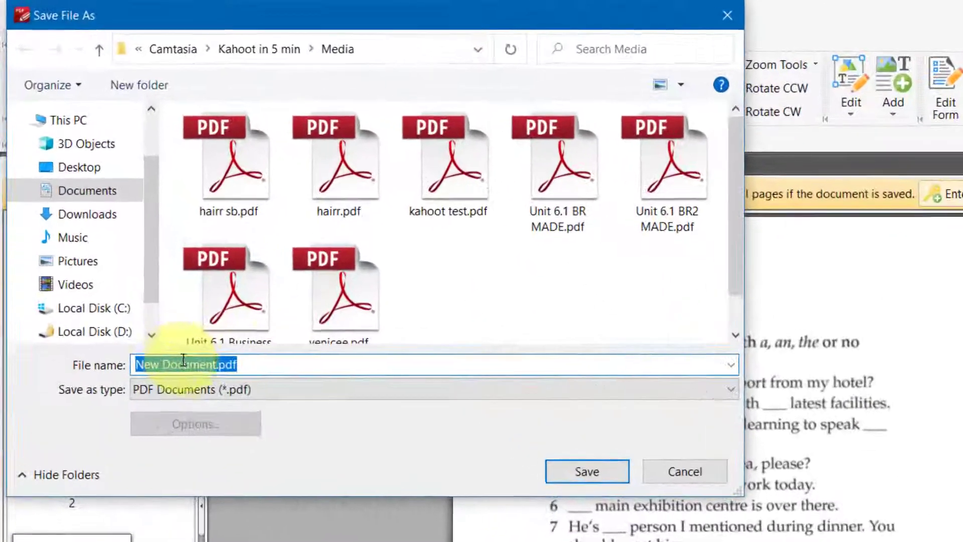
pyautogui.click(447, 165)
pyautogui.click(200, 360)
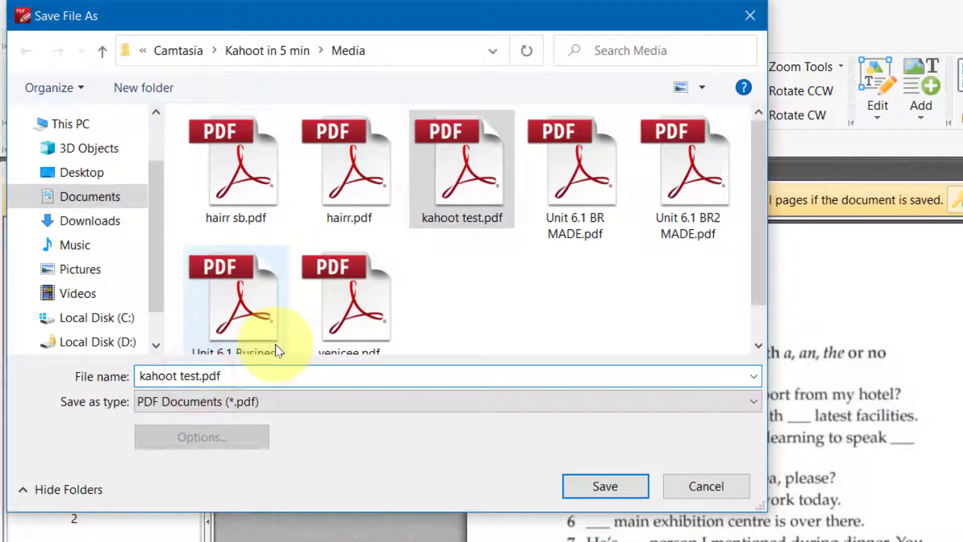
pyautogui.write('2')
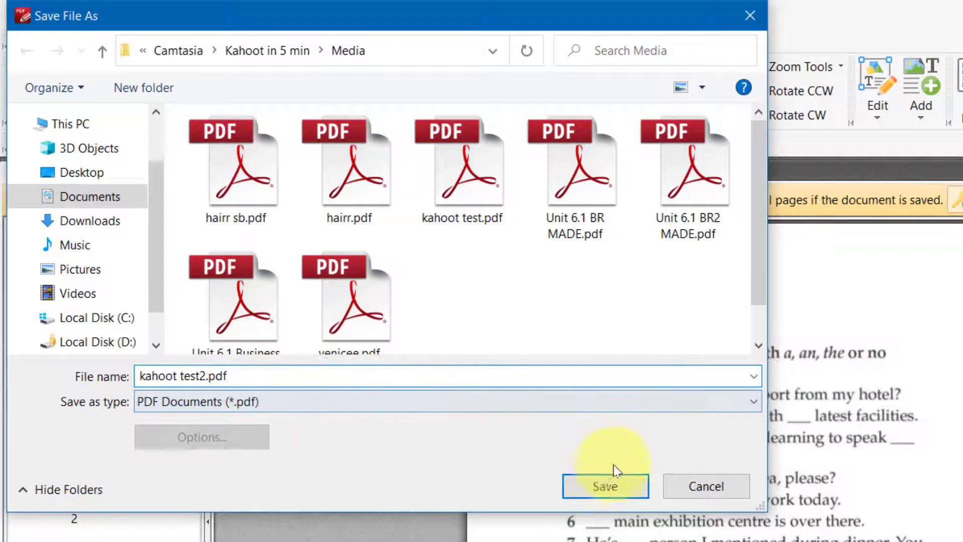
pyautogui.click(607, 485)
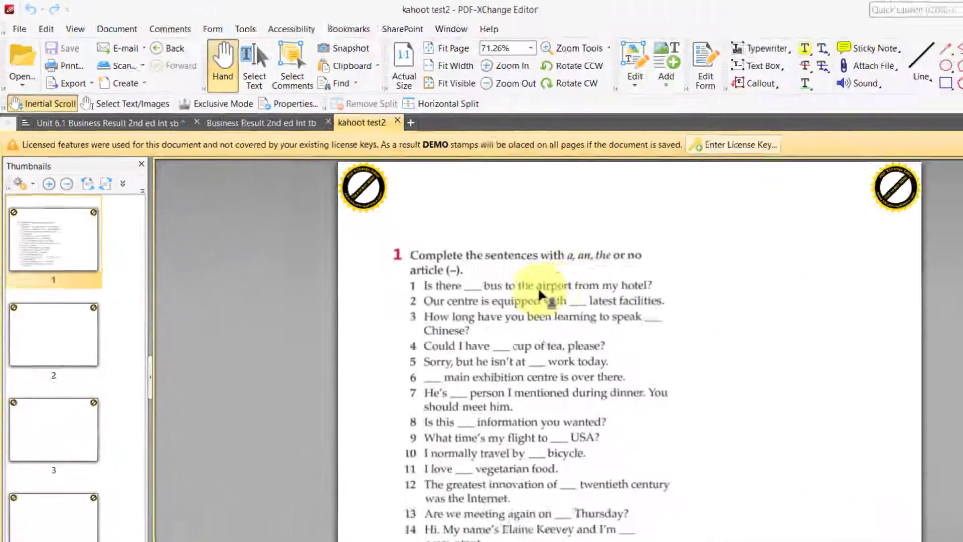
pyautogui.click(733, 389)
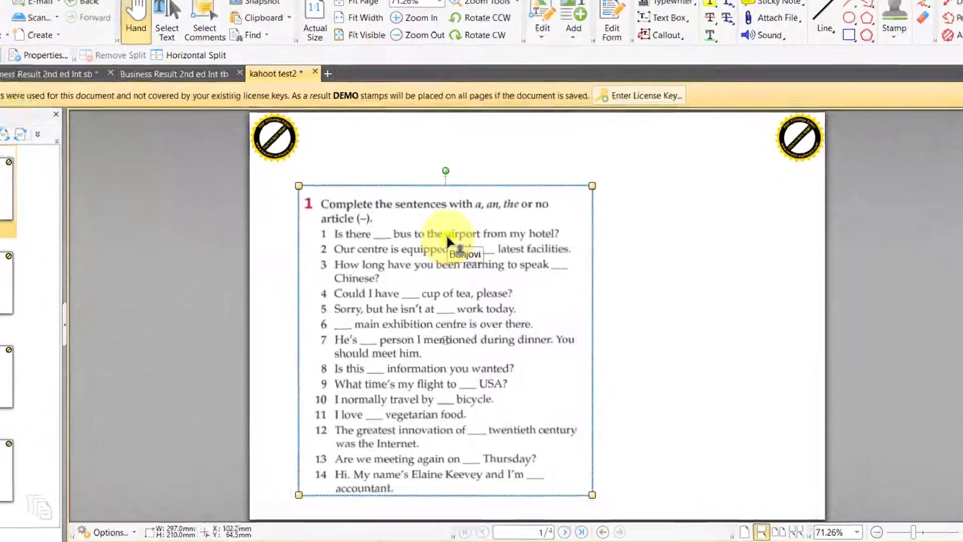
# Flatten the exercise image into page 1 and test whether its text is selectable.
pyautogui.rightClick(447, 237)
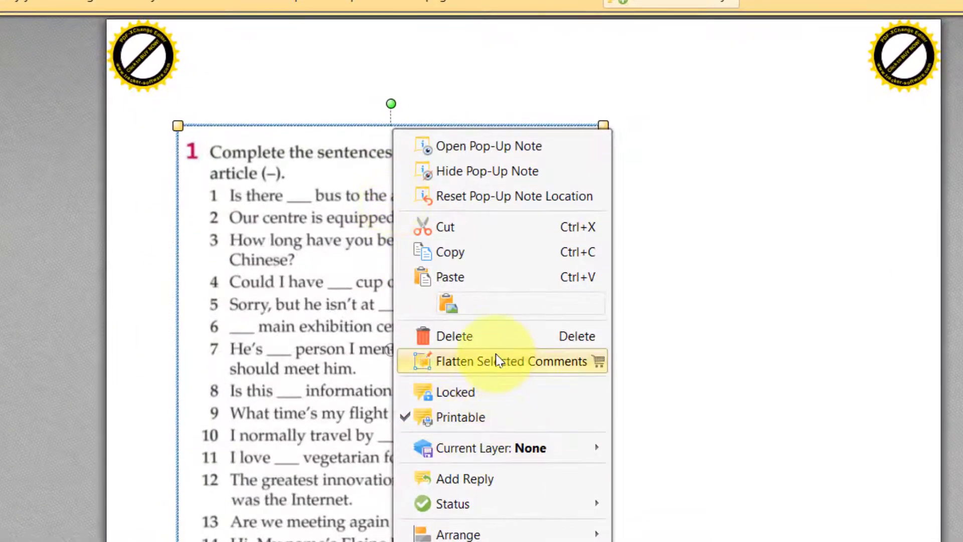
pyautogui.click(494, 362)
pyautogui.scroll(-1, 285, 237)
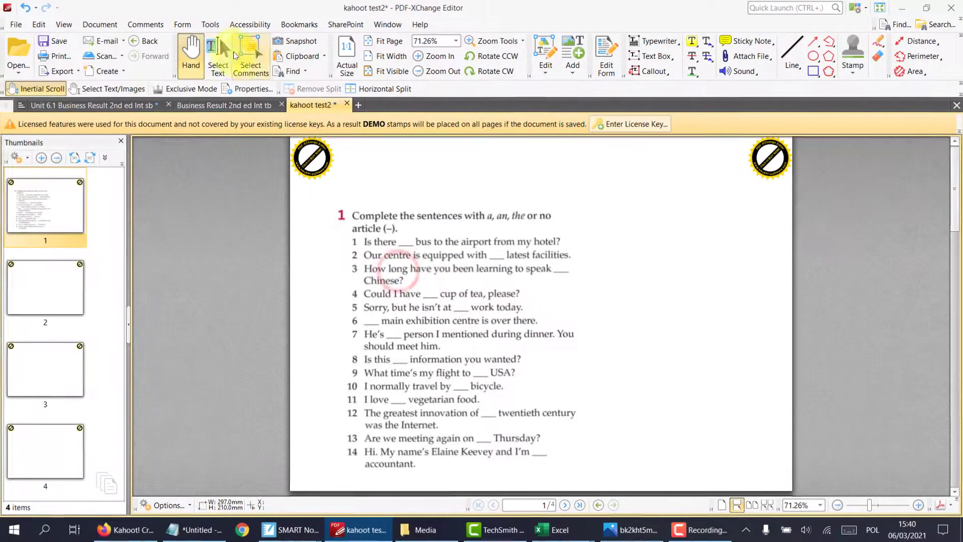
pyautogui.click(219, 56)
pyautogui.click(350, 237)
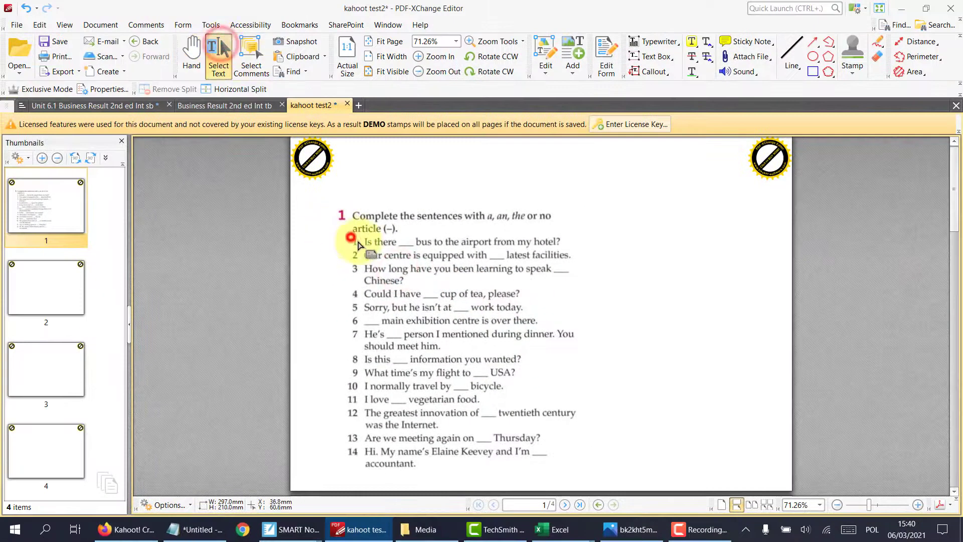
pyautogui.click(418, 258)
pyautogui.click(654, 293)
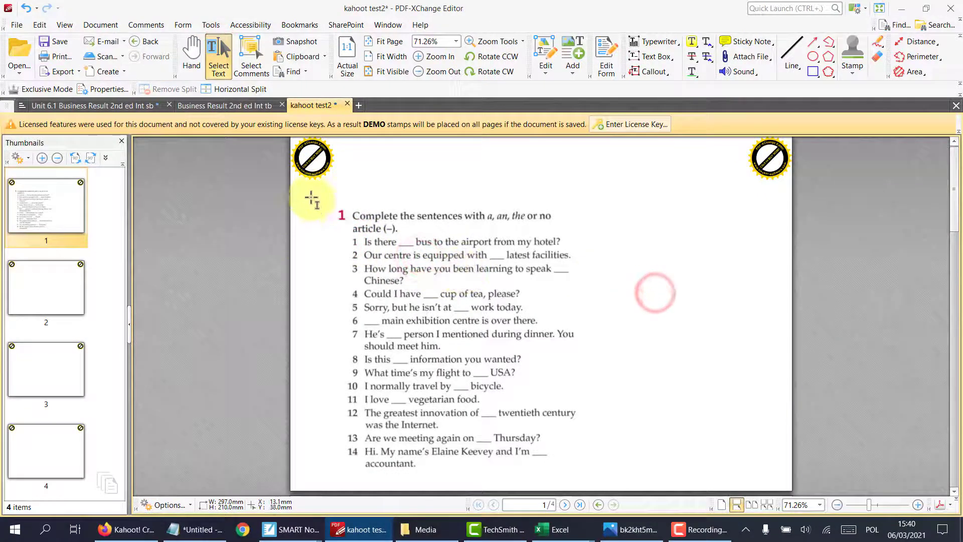
pyautogui.click(192, 50)
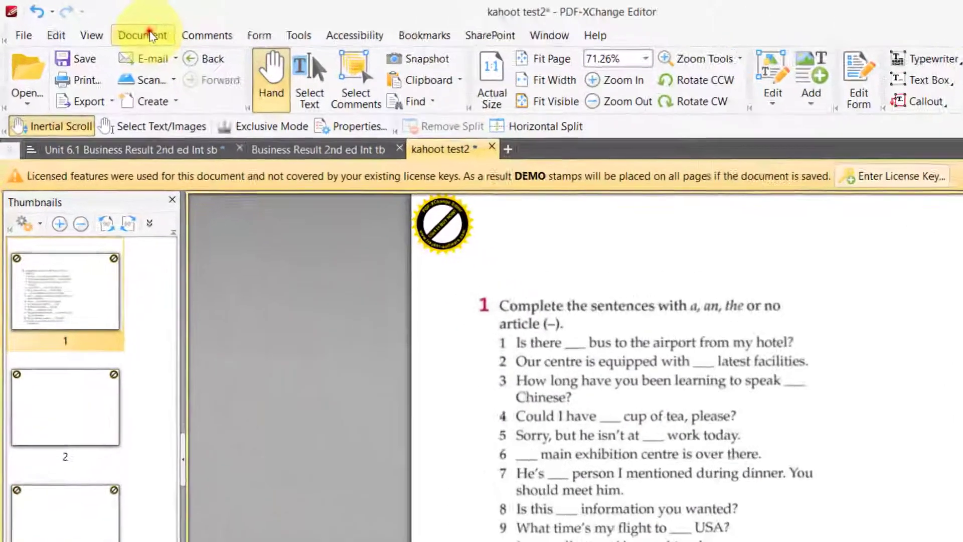
# Run OCR on page 1 and select the recognised sentences 1–14.
pyautogui.click(151, 36)
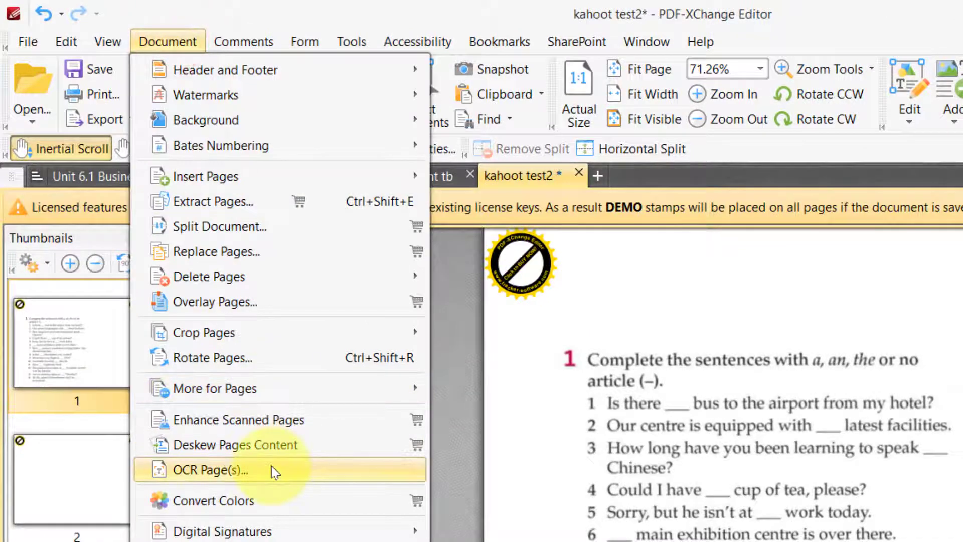
pyautogui.click(231, 397)
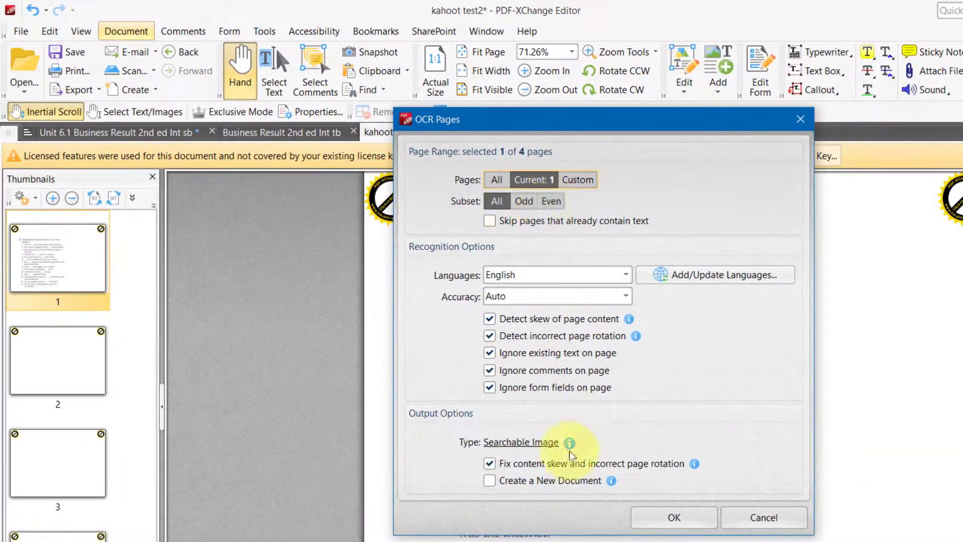
pyautogui.click(669, 518)
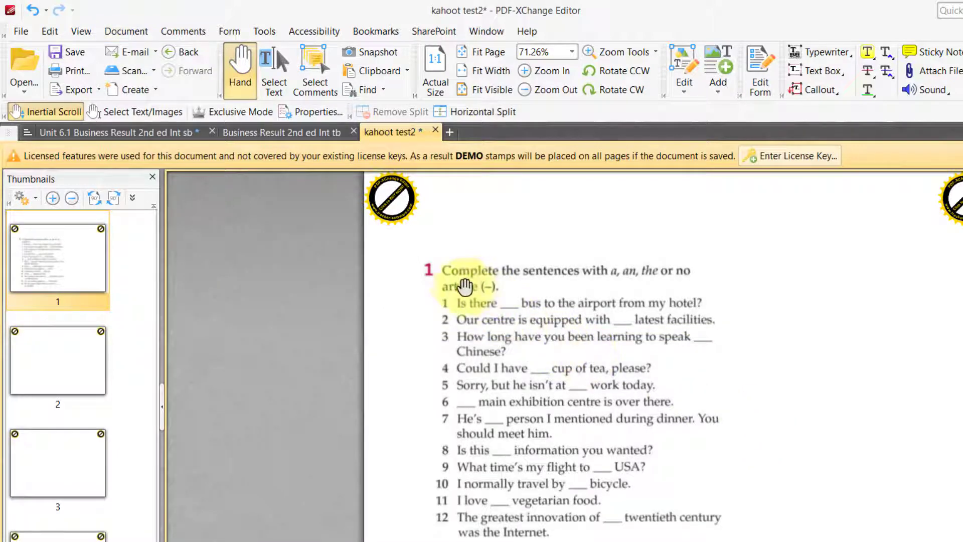
pyautogui.click(274, 70)
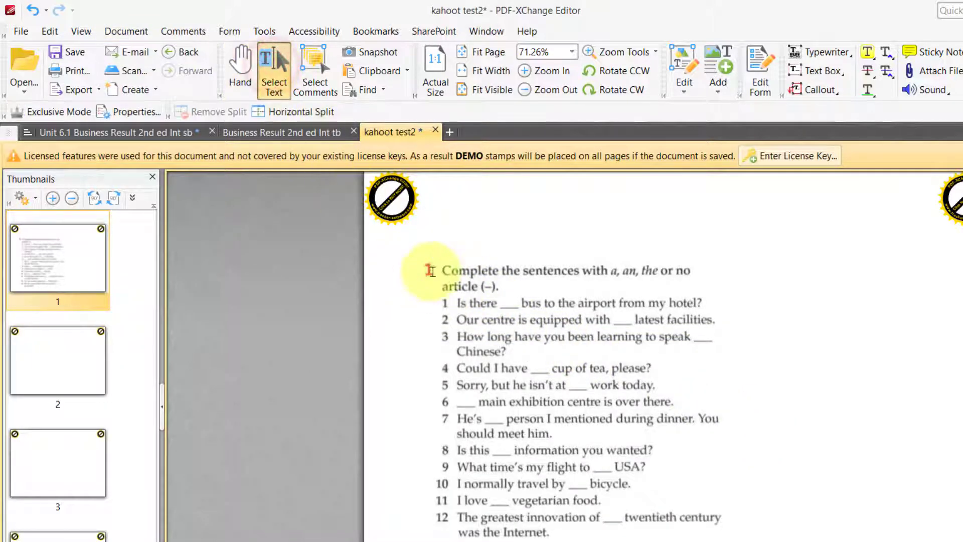
pyautogui.moveTo(441, 301); pyautogui.dragTo(557, 541)
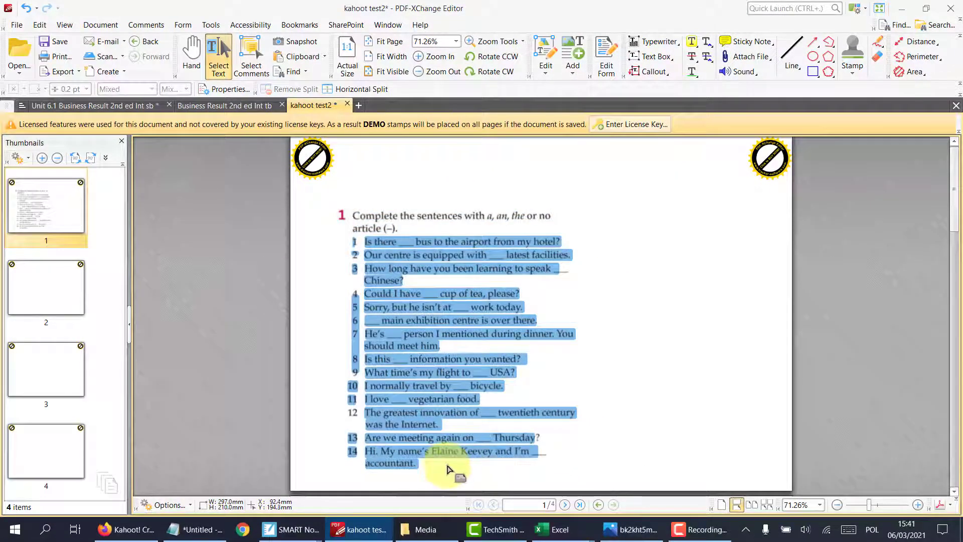
# Copy the OCR sentences into a new typewriter text box on page 2.
pyautogui.hotkey('ctrl', 'c')
pyautogui.click(43, 279)
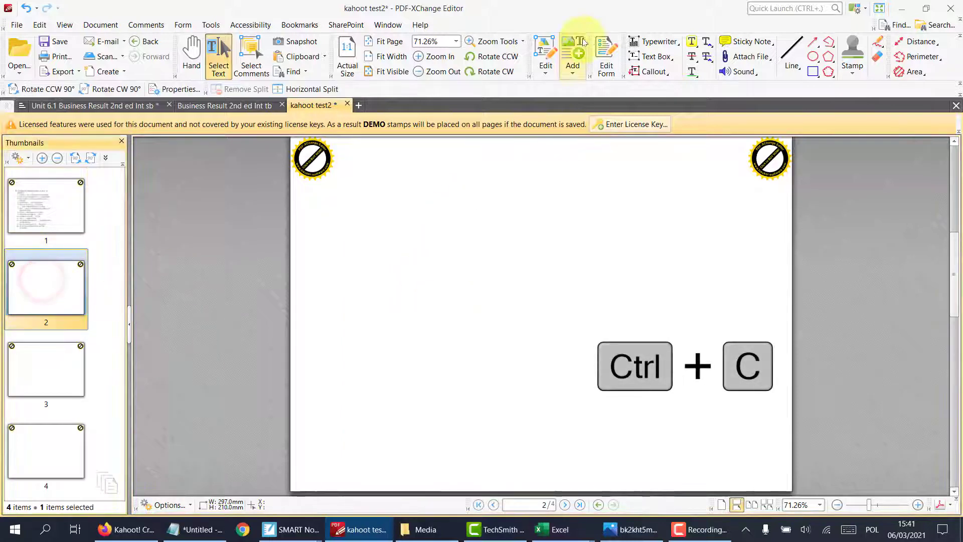
pyautogui.click(651, 41)
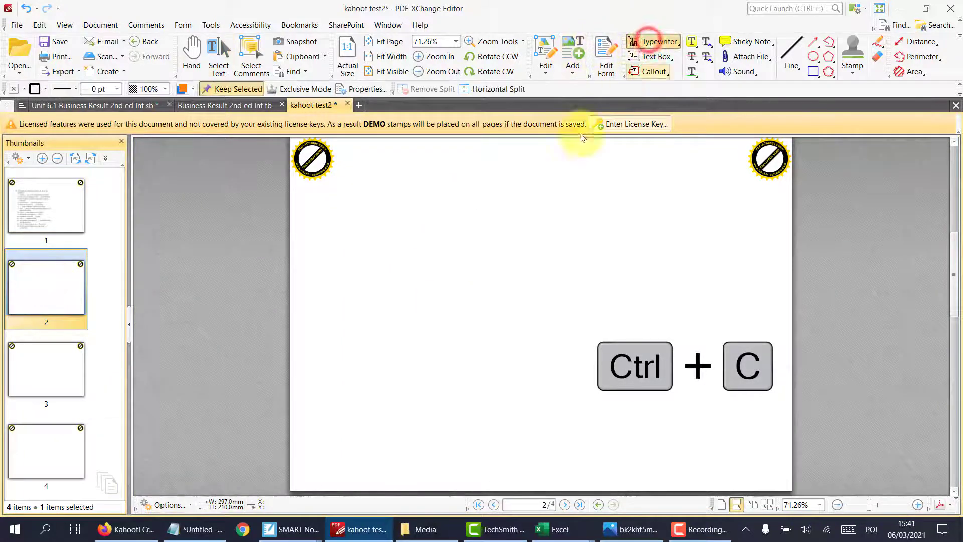
pyautogui.click(358, 232)
pyautogui.hotkey('ctrl', 'v')
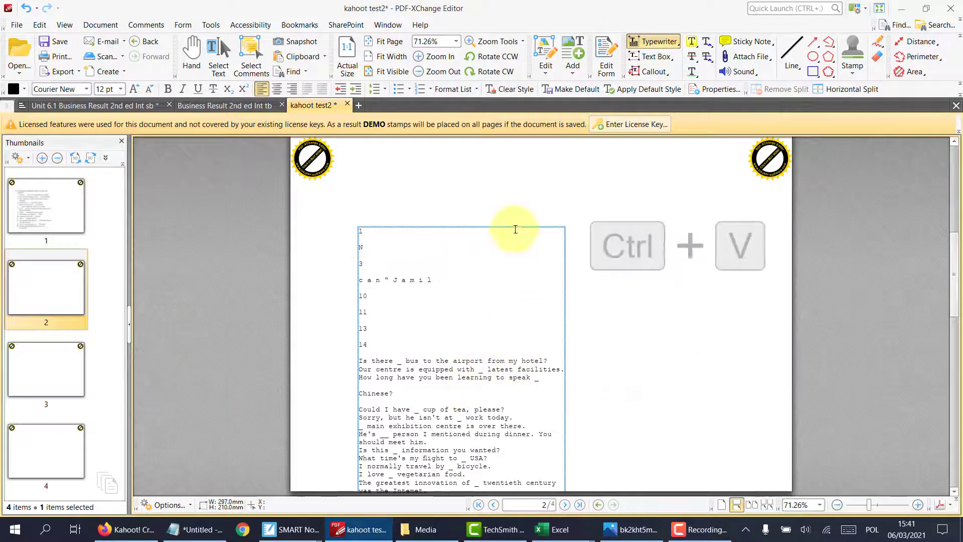
pyautogui.click(638, 291)
# Move the text box higher, widen it to the right, and select the stray number lines.
pyautogui.moveTo(474, 380); pyautogui.dragTo(477, 322)
pyautogui.click(652, 327)
pyautogui.click(537, 311)
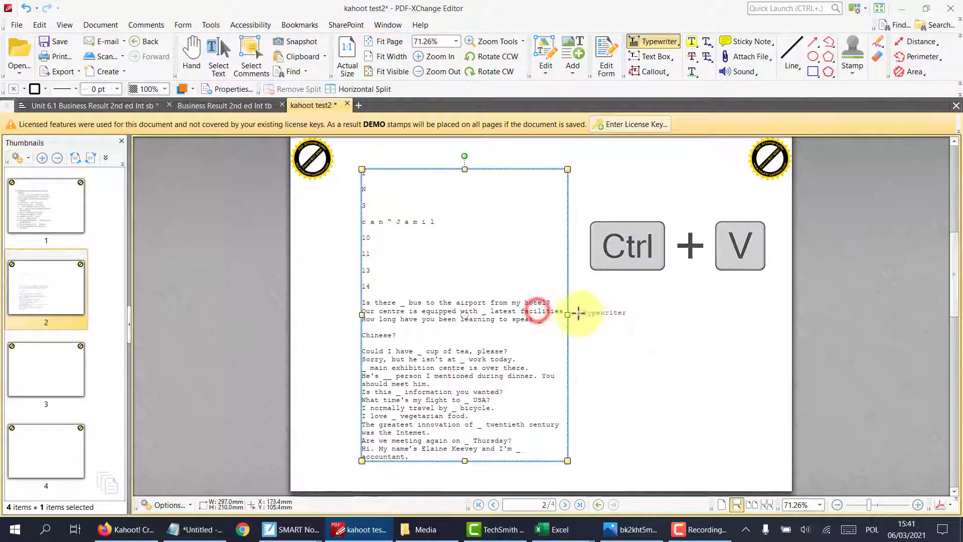
pyautogui.moveTo(570, 316); pyautogui.dragTo(756, 315)
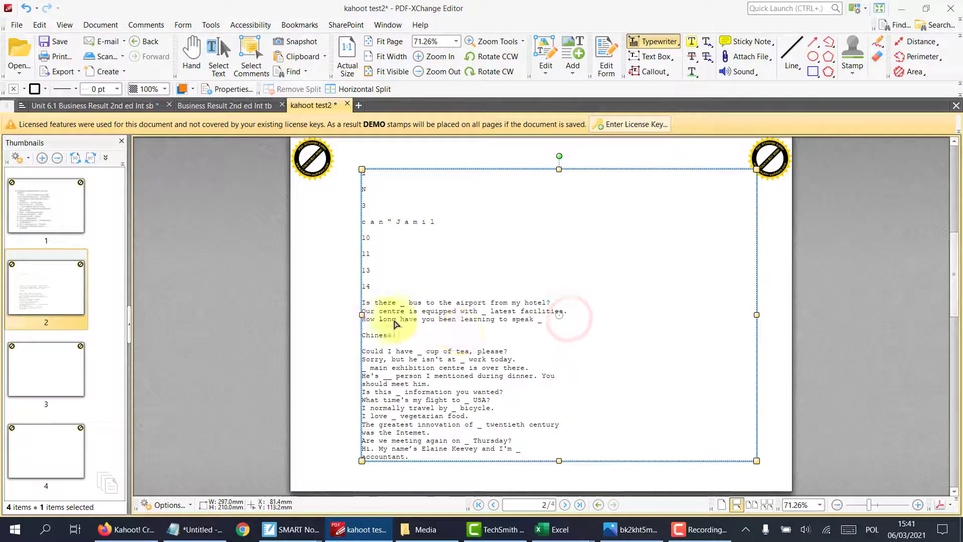
pyautogui.click(365, 302)
pyautogui.moveTo(361, 299); pyautogui.dragTo(356, 178)
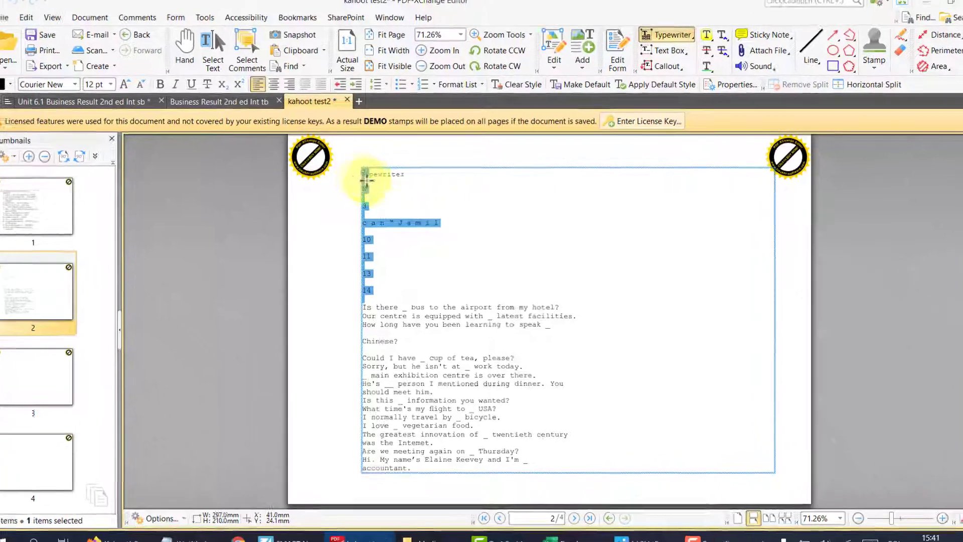
# Delete the stray number lines, number sentences 1–4, and join 'Chinese?' onto line 3.
pyautogui.press('Delete')
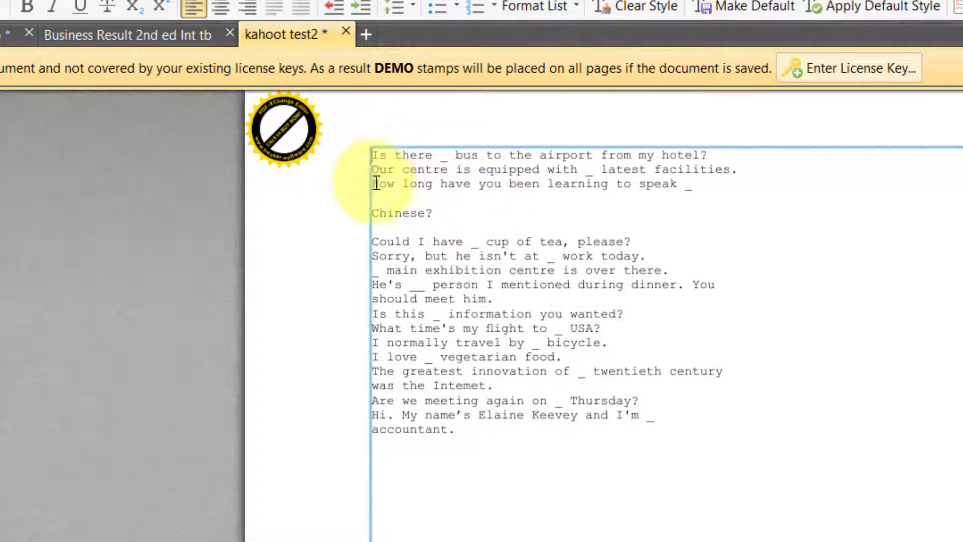
pyautogui.click(383, 158)
pyautogui.write('1')
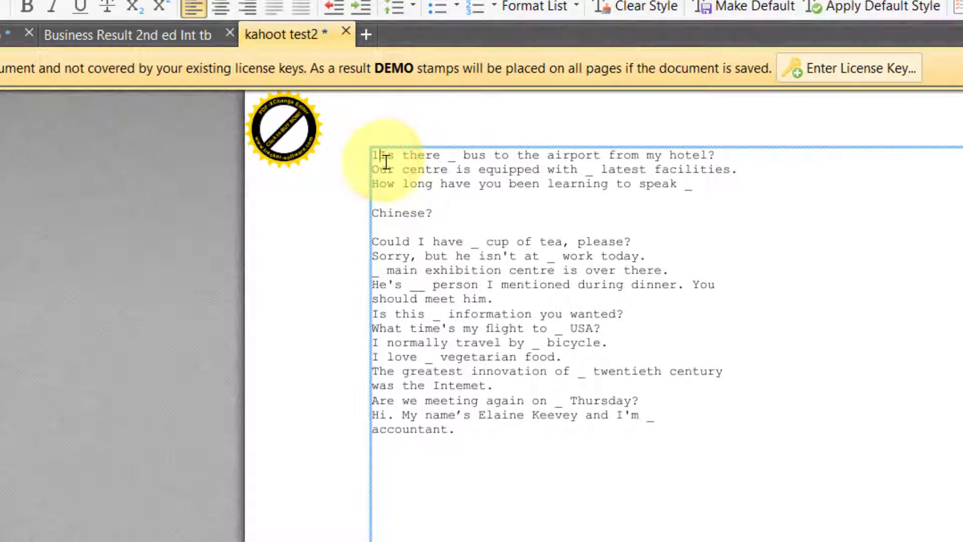
pyautogui.click(376, 173)
pyautogui.write('2')
pyautogui.click(370, 184)
pyautogui.write('3')
pyautogui.click(370, 211)
pyautogui.press('BackSpace')
pyautogui.press('BackSpace')
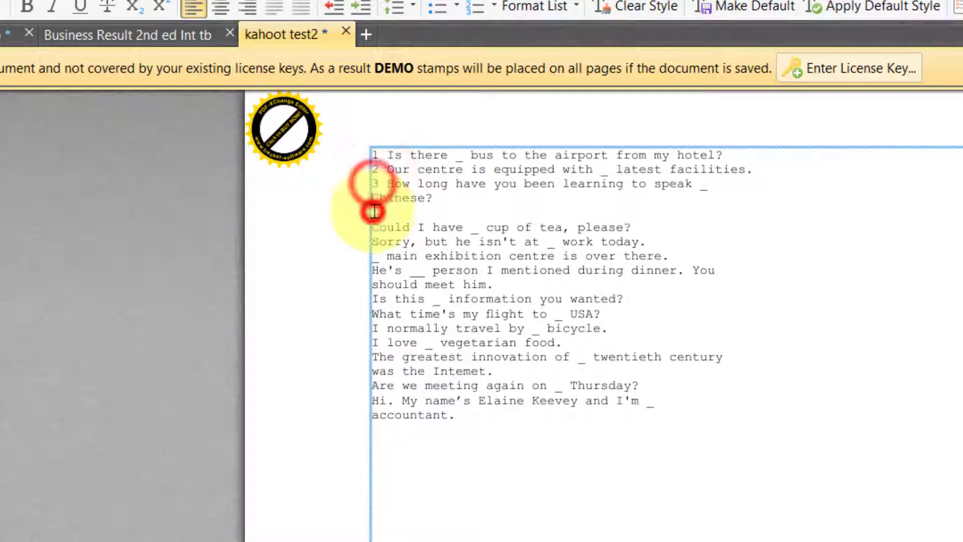
pyautogui.click(371, 213)
pyautogui.press('BackSpace')
pyautogui.write('4')
# Number sentences 5–8 and join 'should meet him.' onto line 7.
pyautogui.click(373, 213)
pyautogui.write('5')
pyautogui.click(375, 228)
pyautogui.write('6')
pyautogui.click(372, 242)
pyautogui.write('7')
pyautogui.click(372, 271)
pyautogui.write('8')
pyautogui.click(373, 257)
pyautogui.press('BackSpace')
pyautogui.scroll(2, 376, 253)
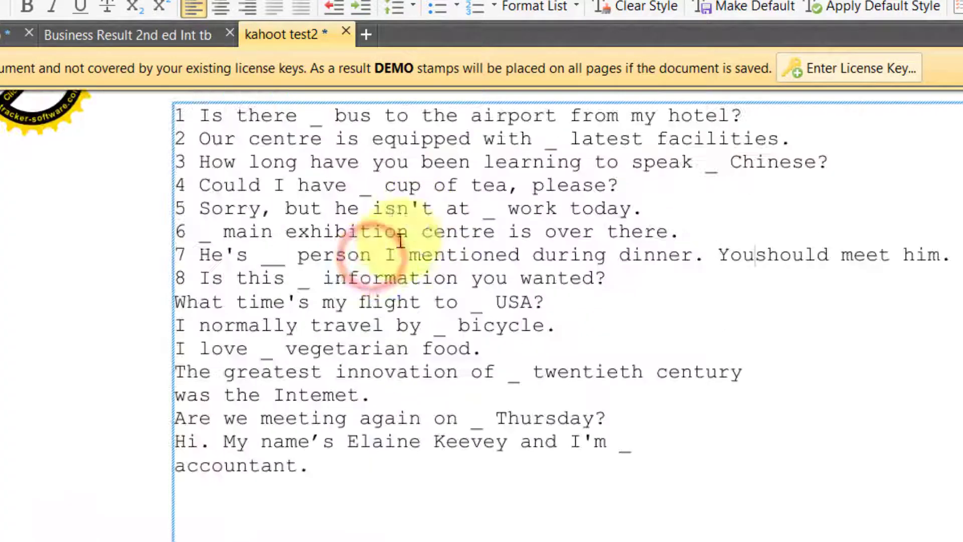
# Number sentences 9–12 at the start of their lines.
pyautogui.click(176, 303)
pyautogui.write('9')
pyautogui.click(176, 324)
pyautogui.write('10')
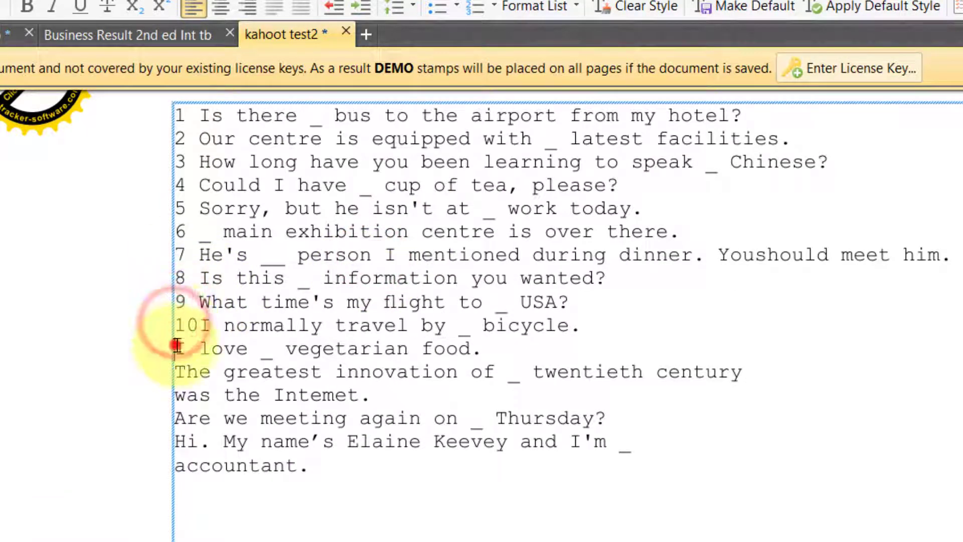
pyautogui.click(174, 348)
pyautogui.write('11')
pyautogui.click(179, 373)
pyautogui.write('12')
# Join wrapped text onto lines 12 and 14, number 13 and 14, and select all lines.
pyautogui.click(175, 394)
pyautogui.press('BackSpace')
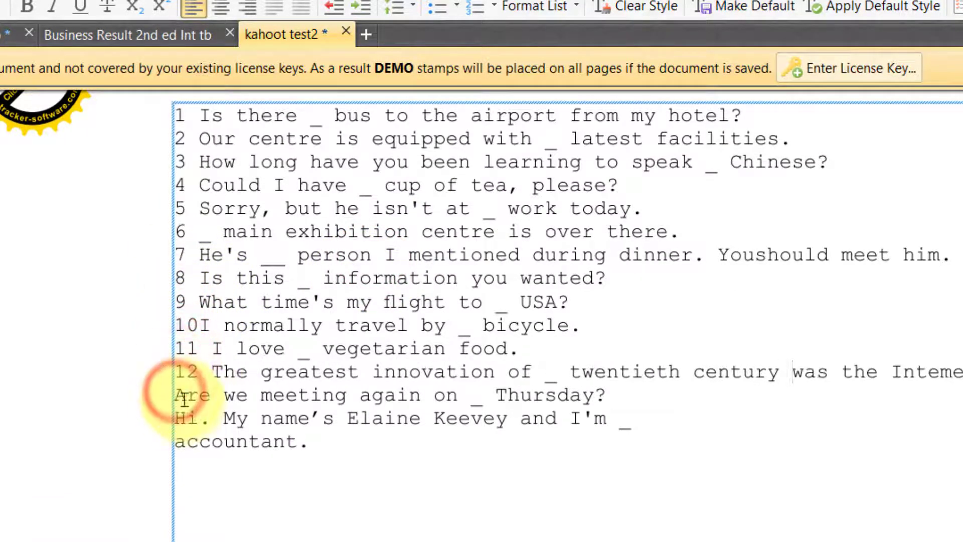
pyautogui.click(177, 394)
pyautogui.write('13')
pyautogui.click(177, 418)
pyautogui.write('14')
pyautogui.click(174, 441)
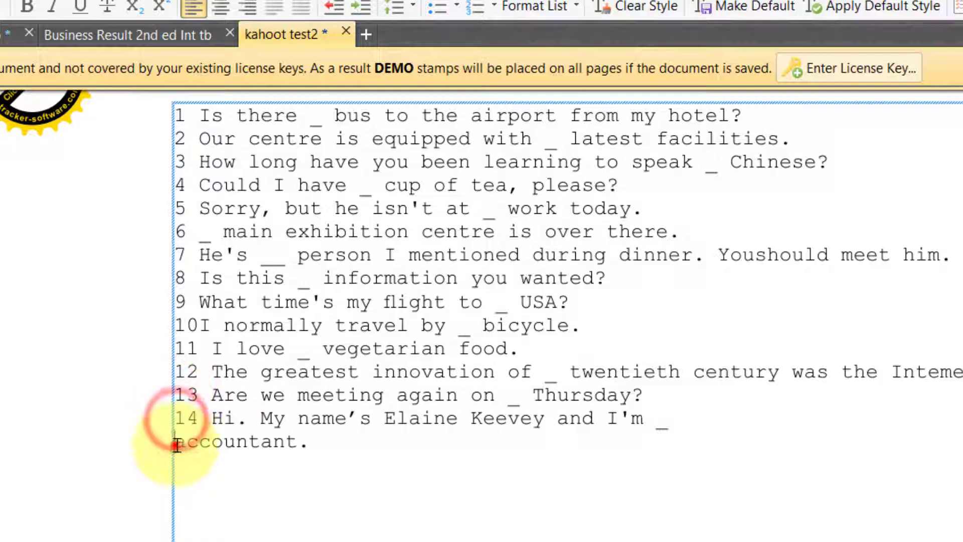
pyautogui.press('BackSpace')
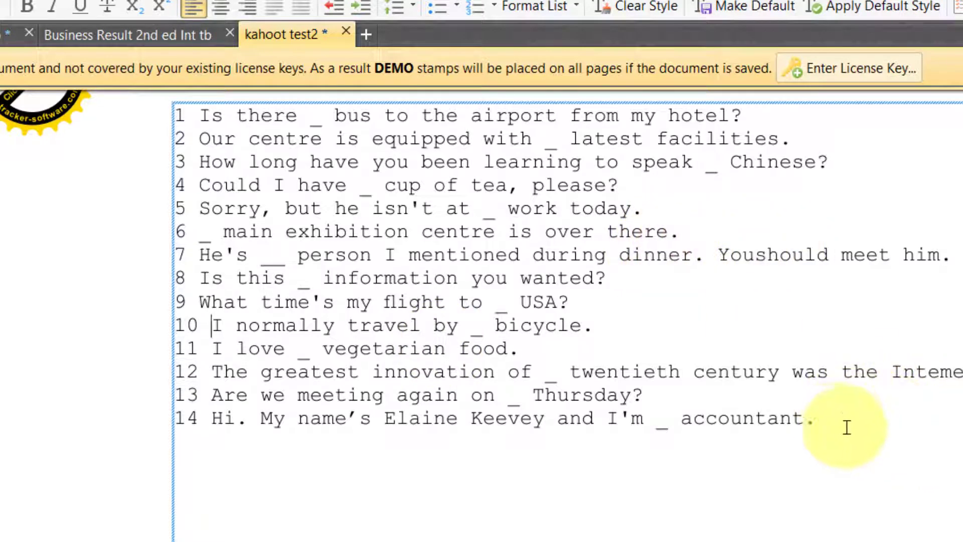
pyautogui.moveTo(846, 427); pyautogui.dragTo(167, 117)
# Paste the 14 numbered sentences into the Question column starting at cell B1.
pyautogui.hotkey('ctrl', 'c')
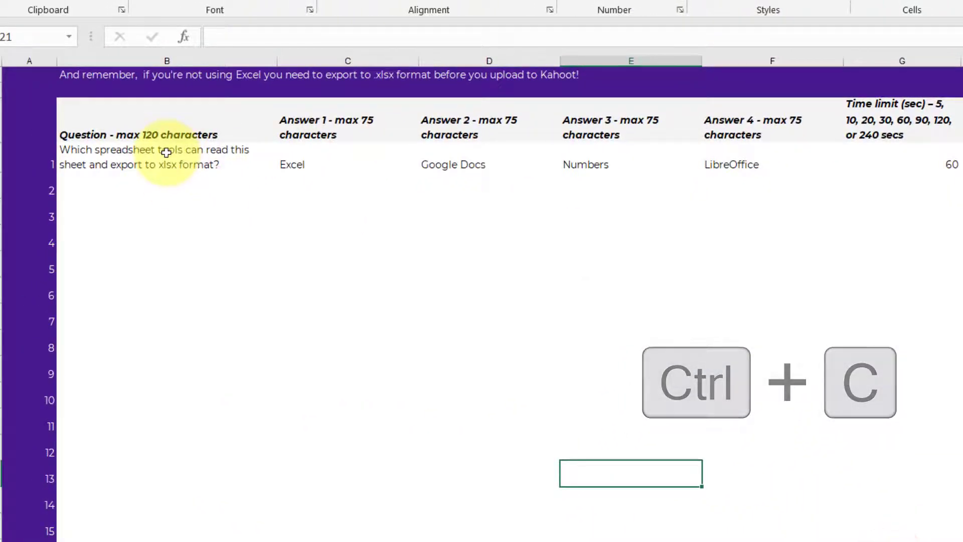
pyautogui.moveTo(166, 153); pyautogui.dragTo(171, 498)
pyautogui.hotkey('ctrl', 'v')
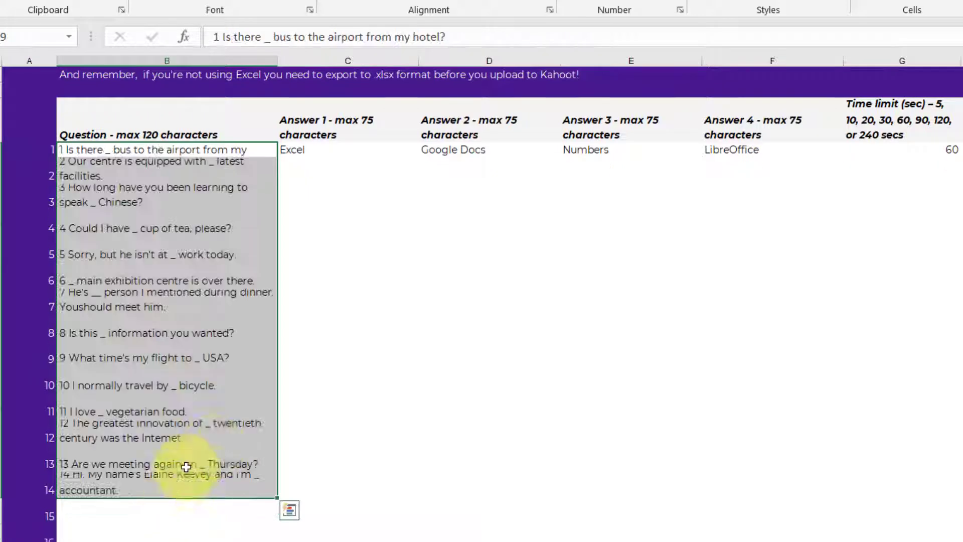
pyautogui.moveTo(361, 240); pyautogui.dragTo(359, 254)
# Check the pasted questions in cells B6, B7, B8 and B14.
pyautogui.click(121, 277)
pyautogui.click(103, 303)
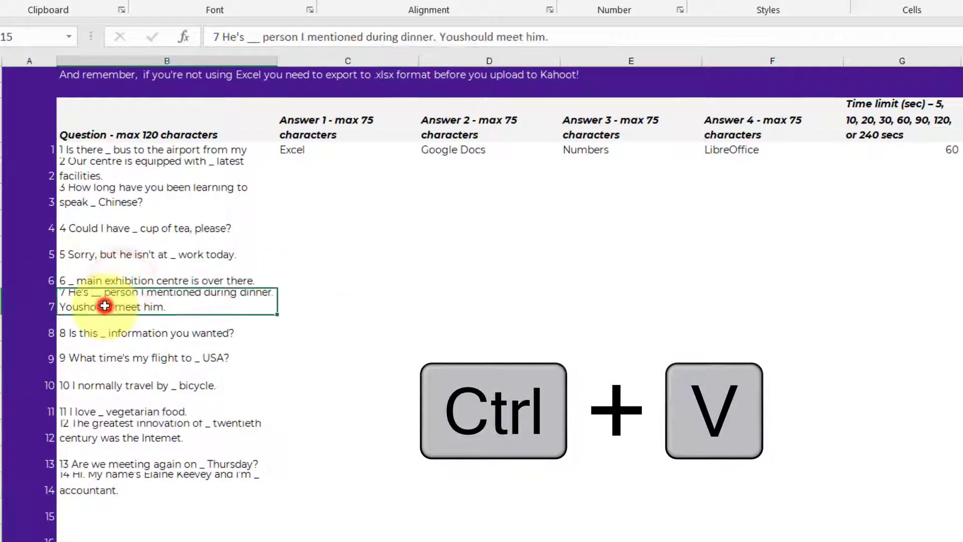
pyautogui.click(112, 337)
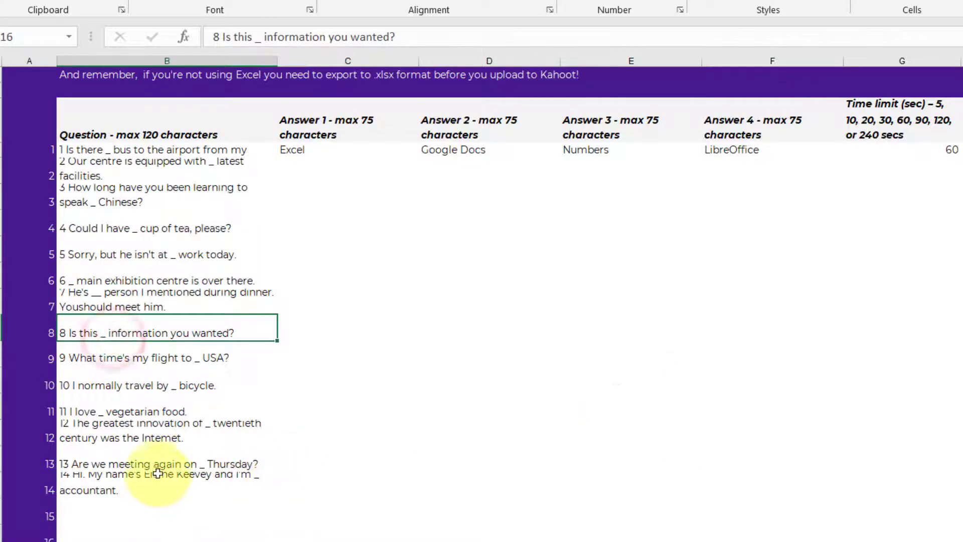
pyautogui.click(160, 493)
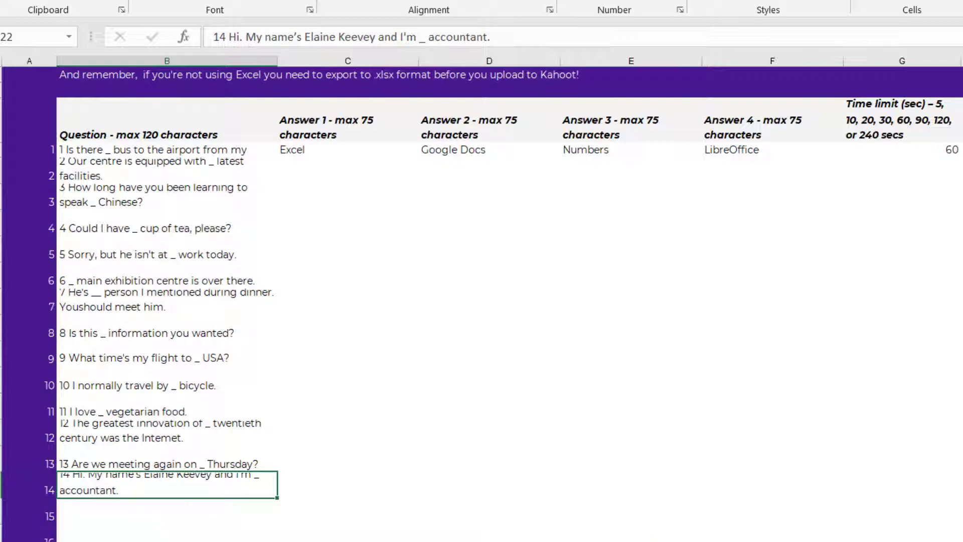
# Snip the Exercise 1 answer key from the Business Result 2nd ed Int tb document.
pyautogui.hotkey('alt', 'Tab')
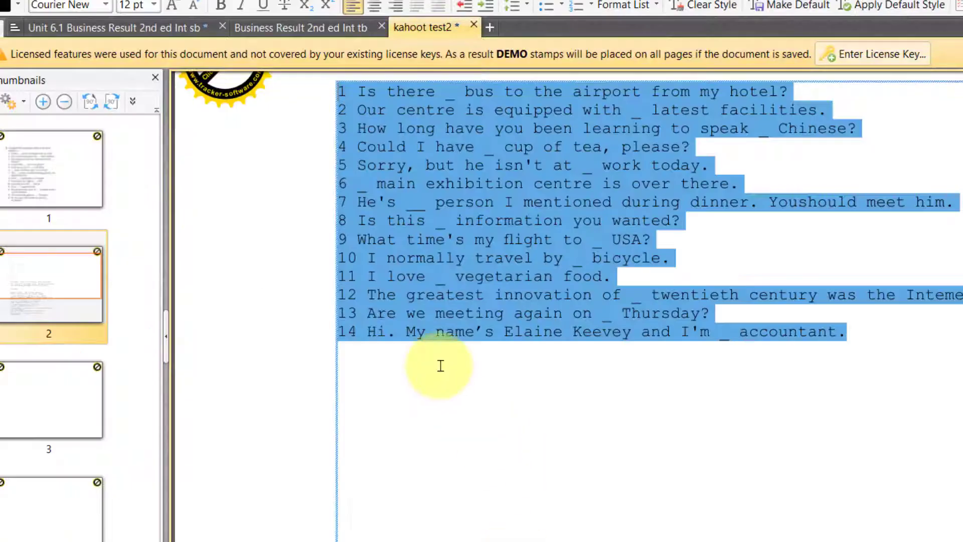
pyautogui.click(55, 391)
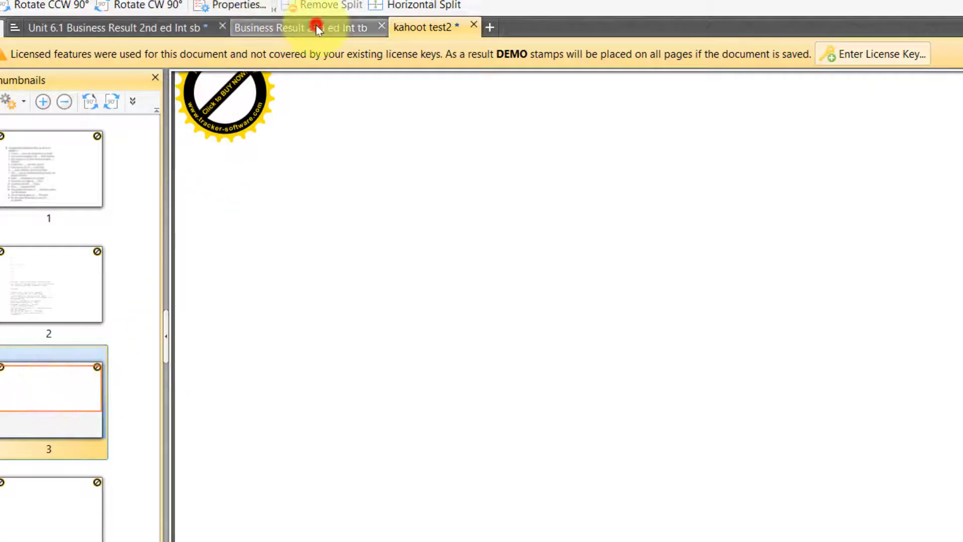
pyautogui.click(316, 28)
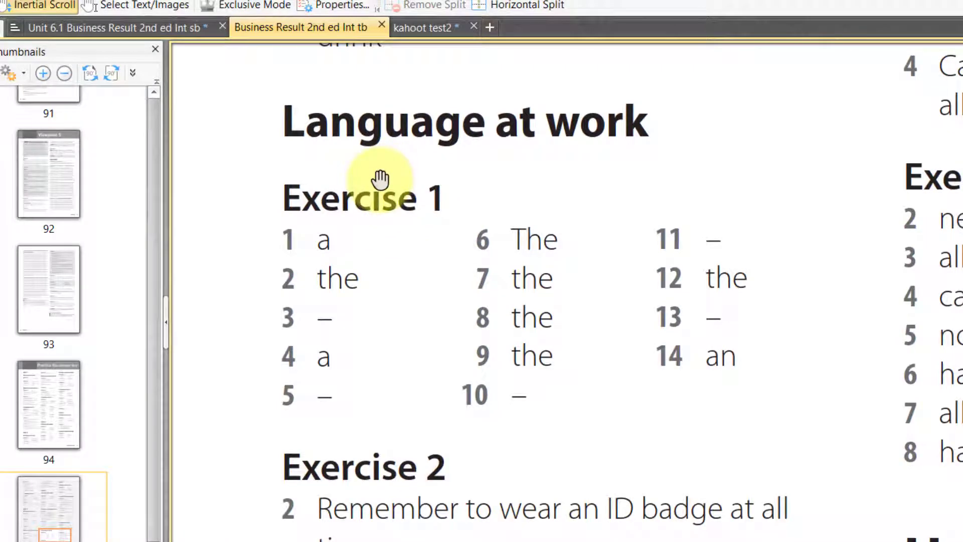
pyautogui.press('super+shift+s')
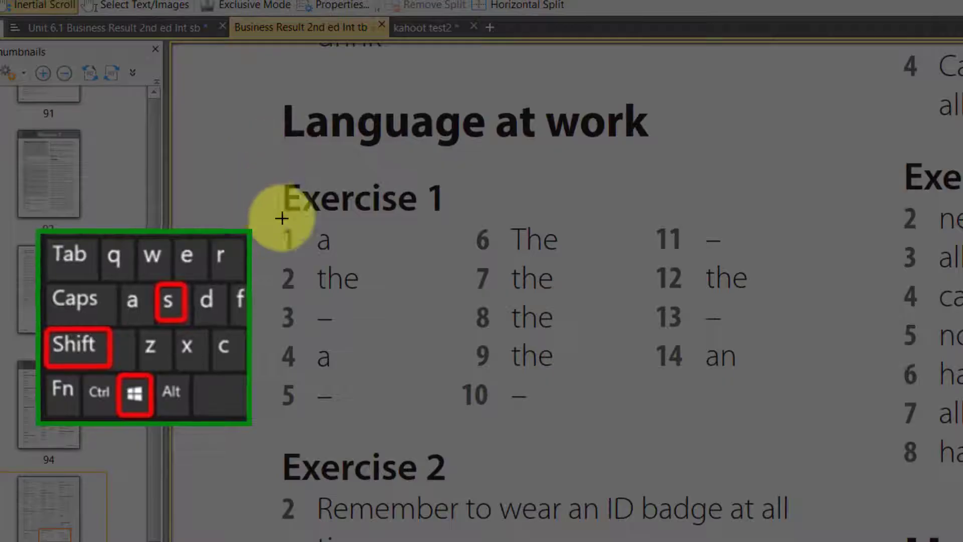
pyautogui.moveTo(255, 170); pyautogui.dragTo(762, 432)
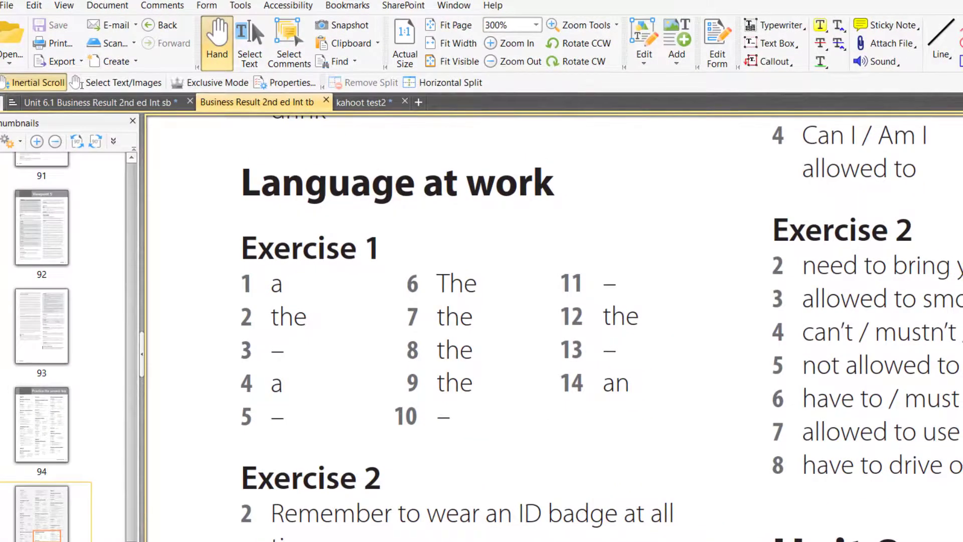
# Paste the answer key onto page 3 of kahoot test2, shrink and reposition it, then place a text box above it.
pyautogui.click(361, 102)
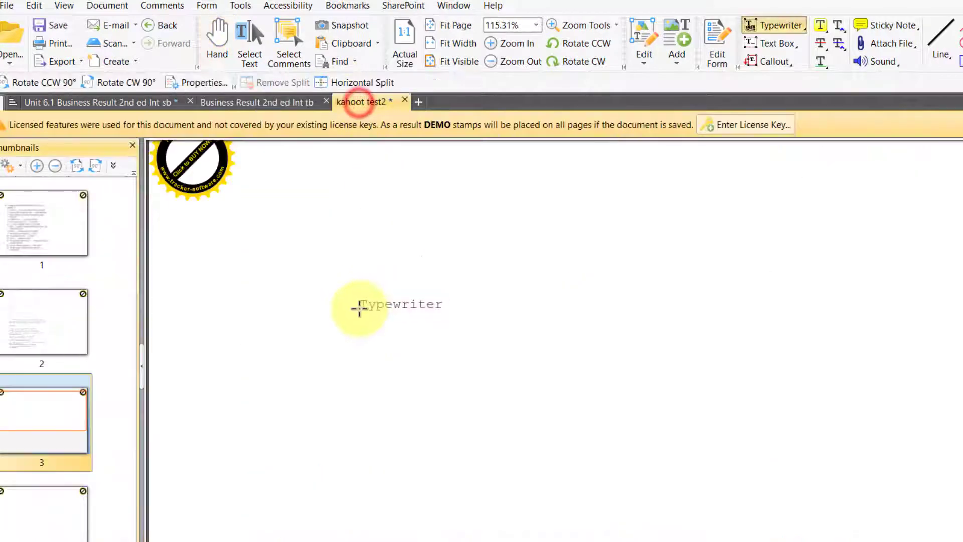
pyautogui.click(216, 40)
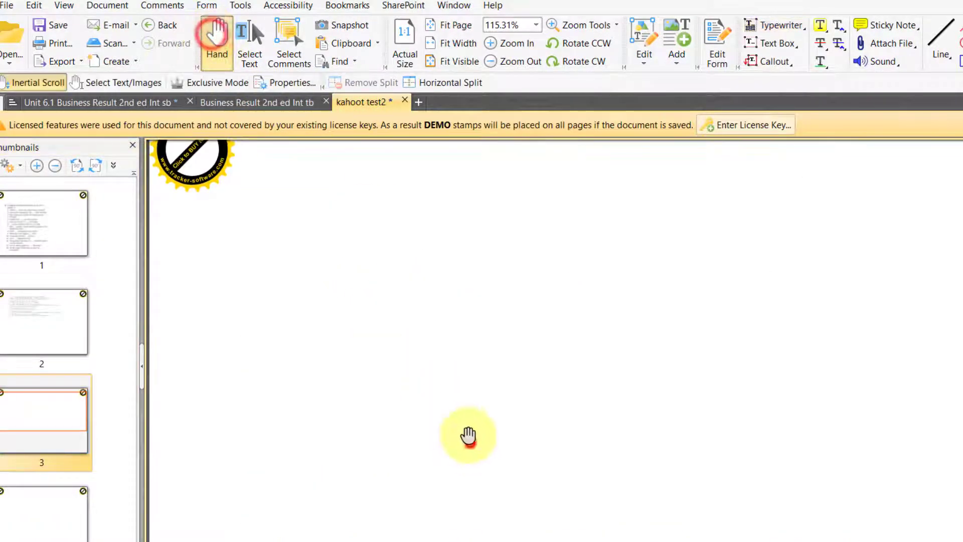
pyautogui.click(468, 438)
pyautogui.hotkey('ctrl', 'v')
pyautogui.moveTo(537, 437); pyautogui.dragTo(376, 396)
pyautogui.moveTo(717, 477); pyautogui.dragTo(605, 422)
pyautogui.moveTo(454, 315); pyautogui.dragTo(461, 371)
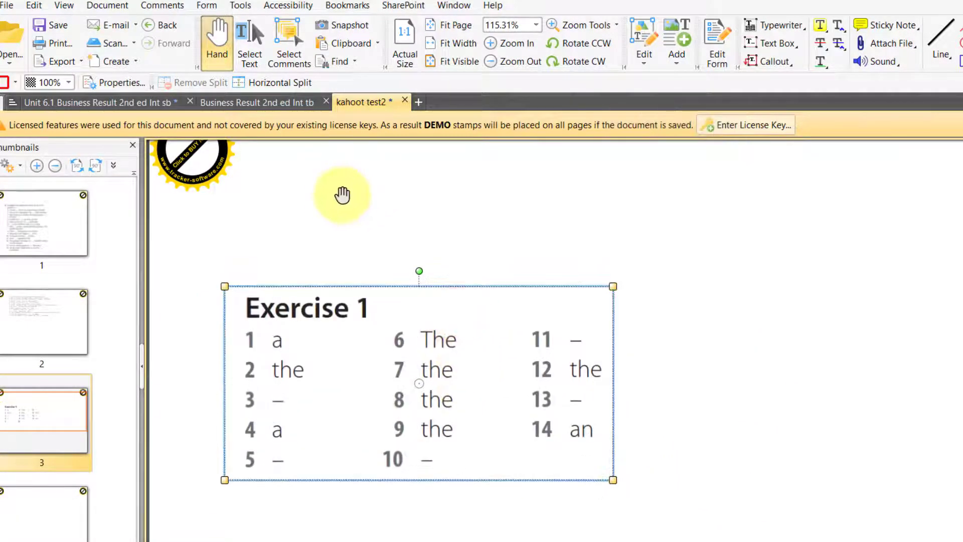
pyautogui.click(334, 201)
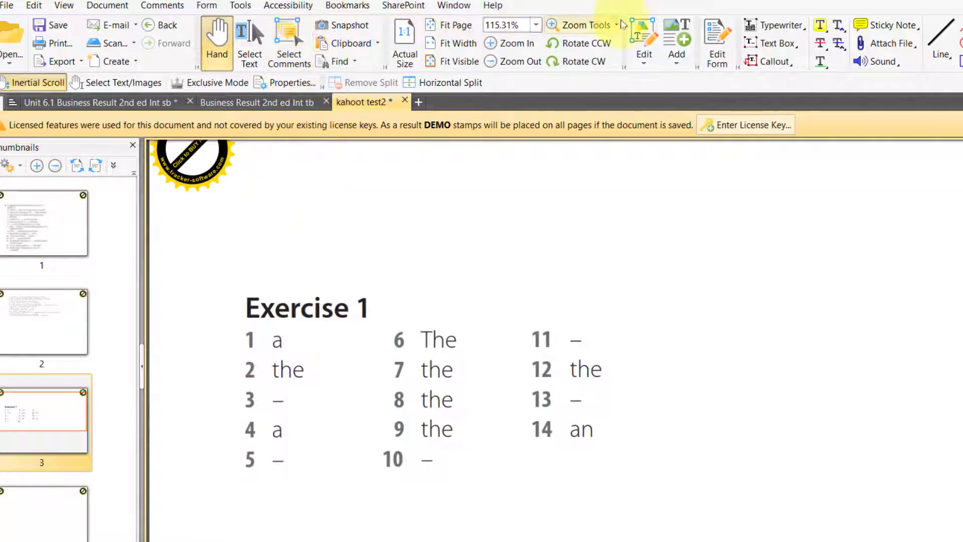
pyautogui.click(766, 29)
pyautogui.click(319, 197)
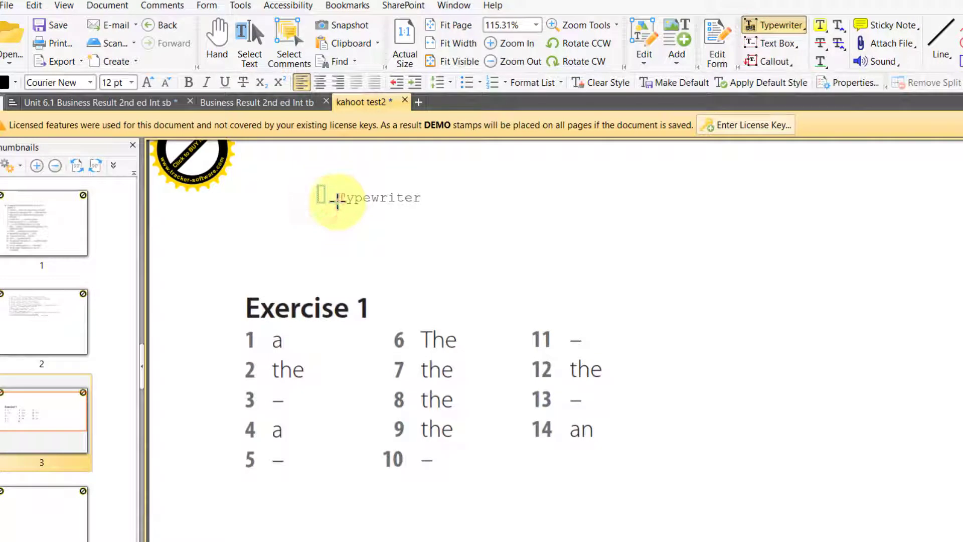
# Type the 'a an the /' legend numbered 1–4 and a column of 14 answer numbers, then copy that column.
pyautogui.write('a     an    the   /')
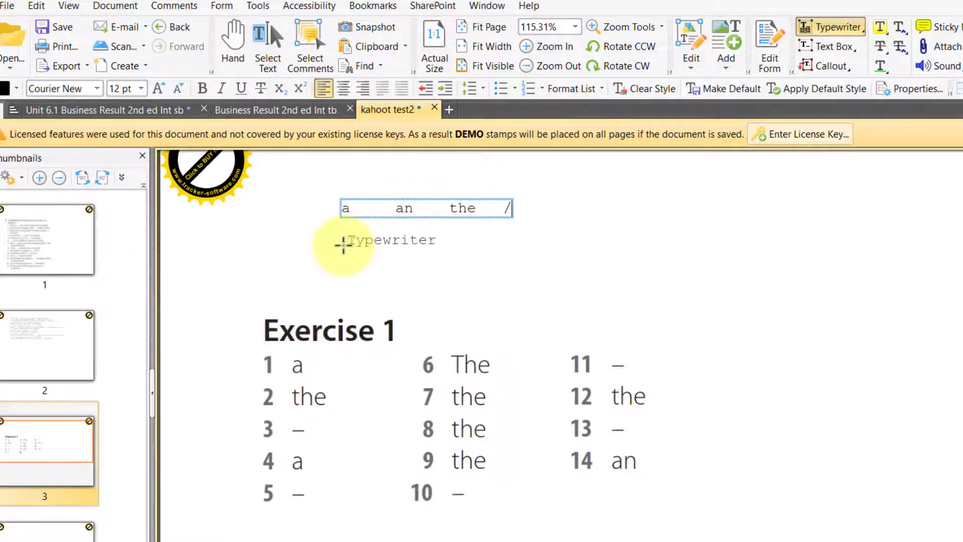
pyautogui.click(343, 244)
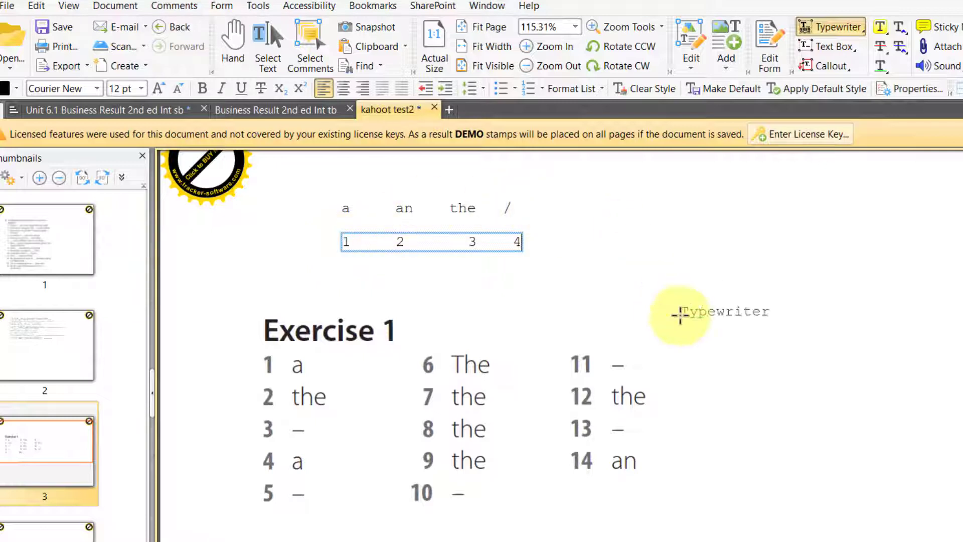
pyautogui.click(761, 206)
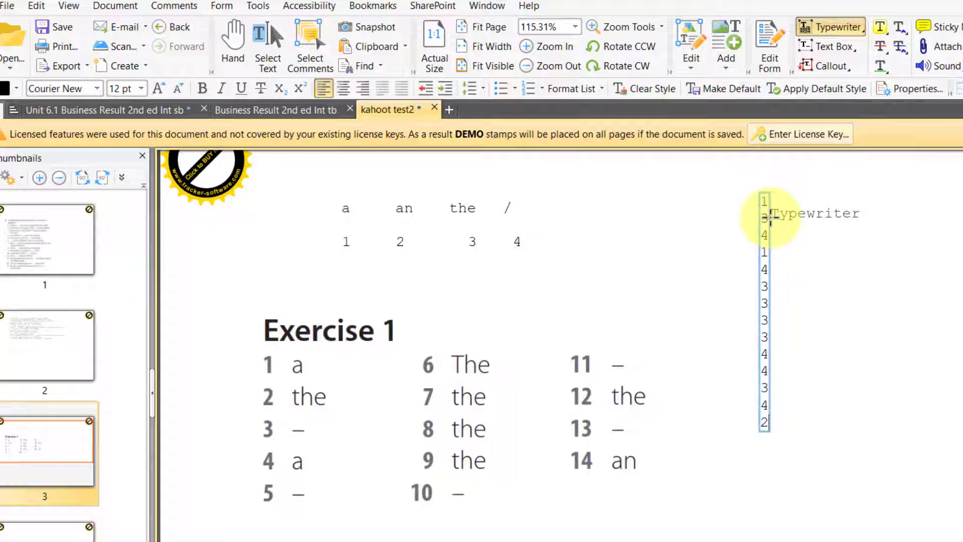
pyautogui.moveTo(764, 201); pyautogui.dragTo(769, 439)
pyautogui.hotkey('ctrl', 'c')
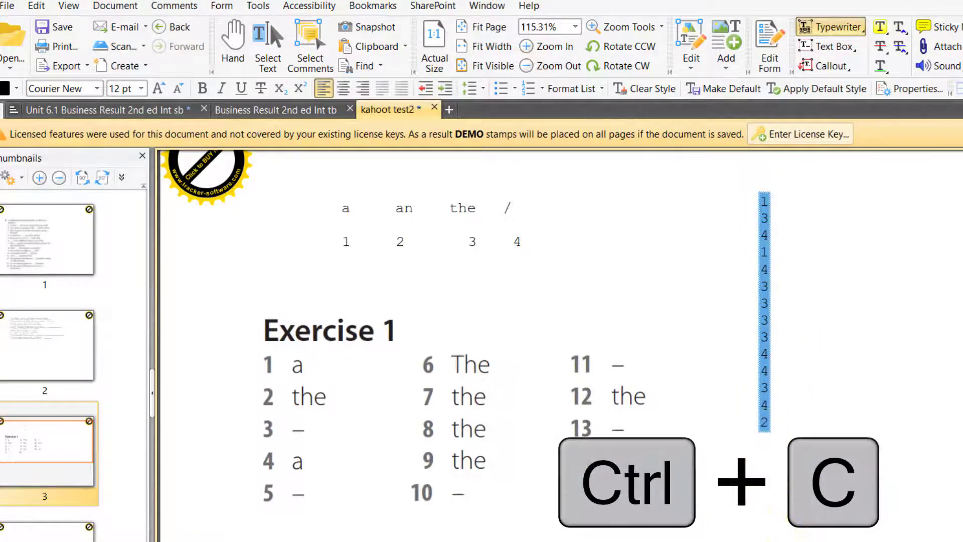
# Paste the 14 answer numbers into the correct-answer column H, starting at H1.
pyautogui.click(797, 530)
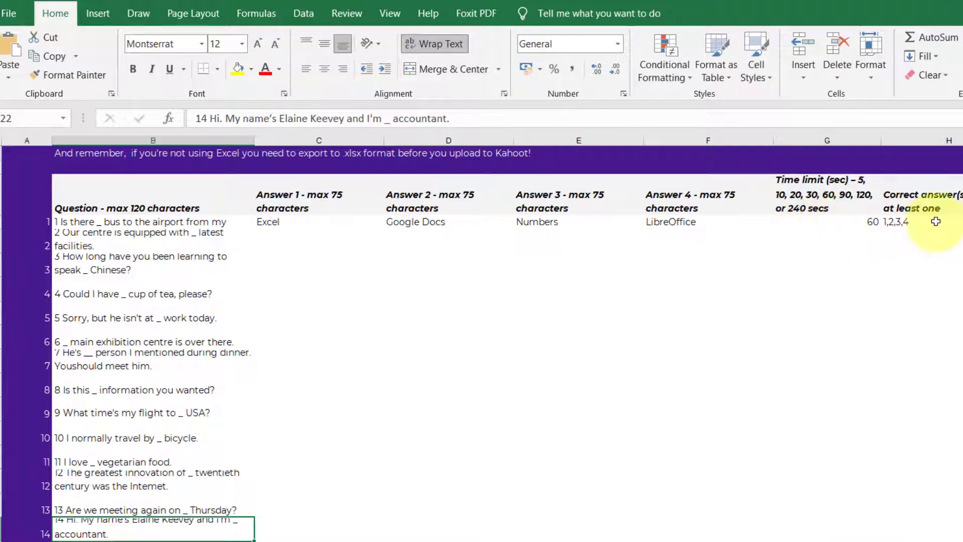
pyautogui.click(910, 225)
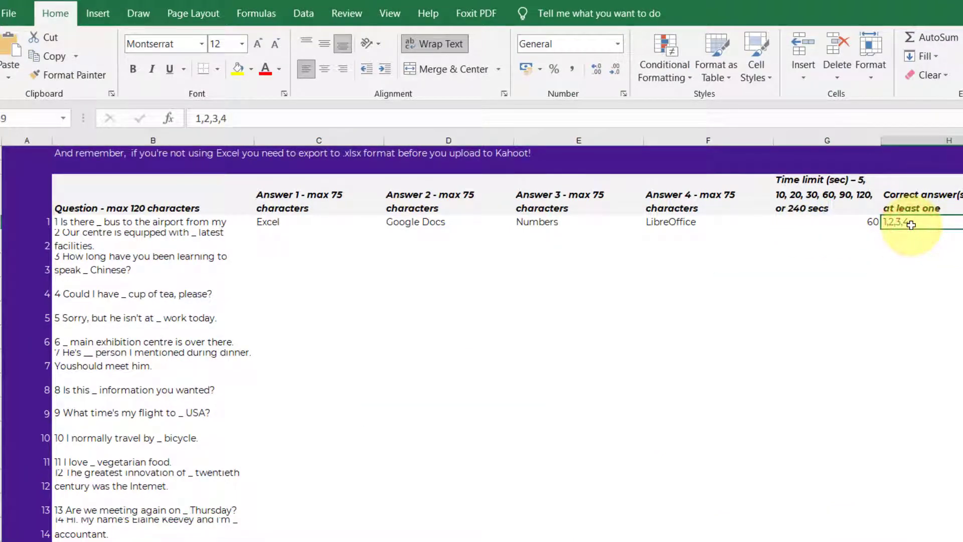
pyautogui.hotkey('ctrl', 'v')
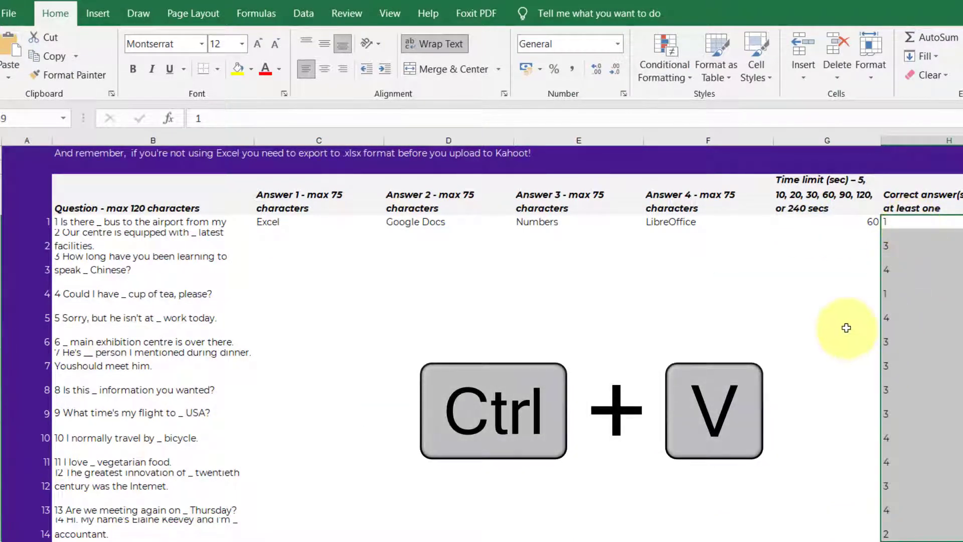
# Set G1's time limit to 10 seconds and fill it down column G.
pyautogui.click(858, 217)
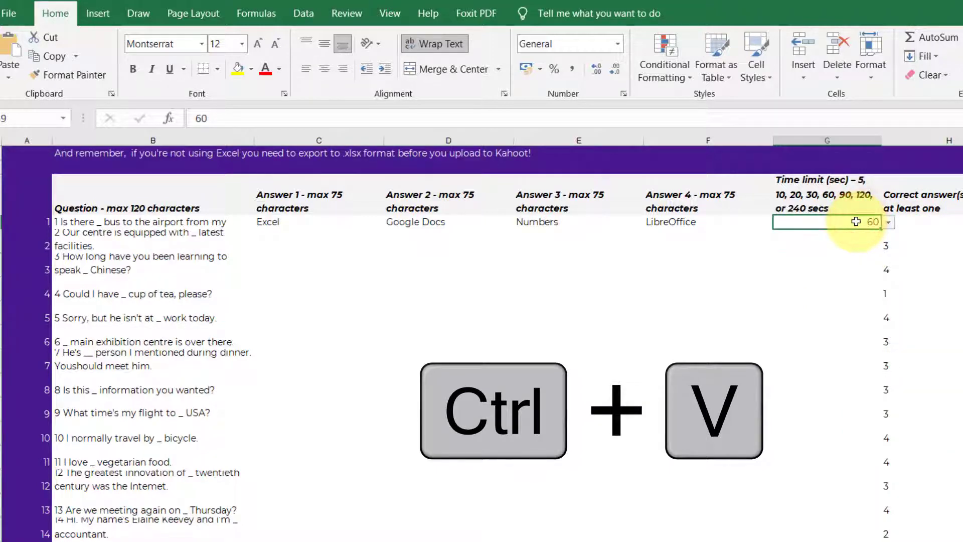
pyautogui.click(869, 263)
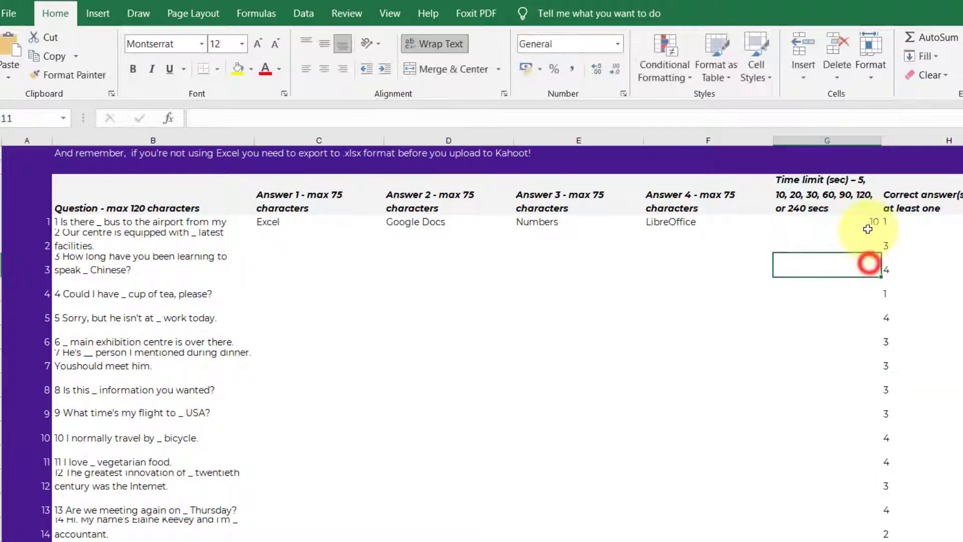
pyautogui.click(870, 222)
pyautogui.moveTo(881, 229); pyautogui.dragTo(881, 538)
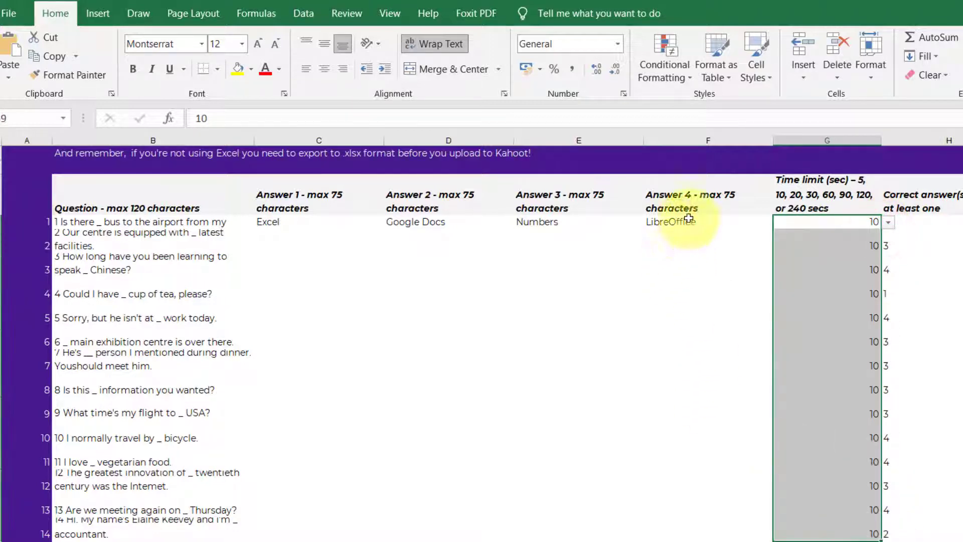
# Enter 'a' as question 1's first answer in C1.
pyautogui.click(307, 225)
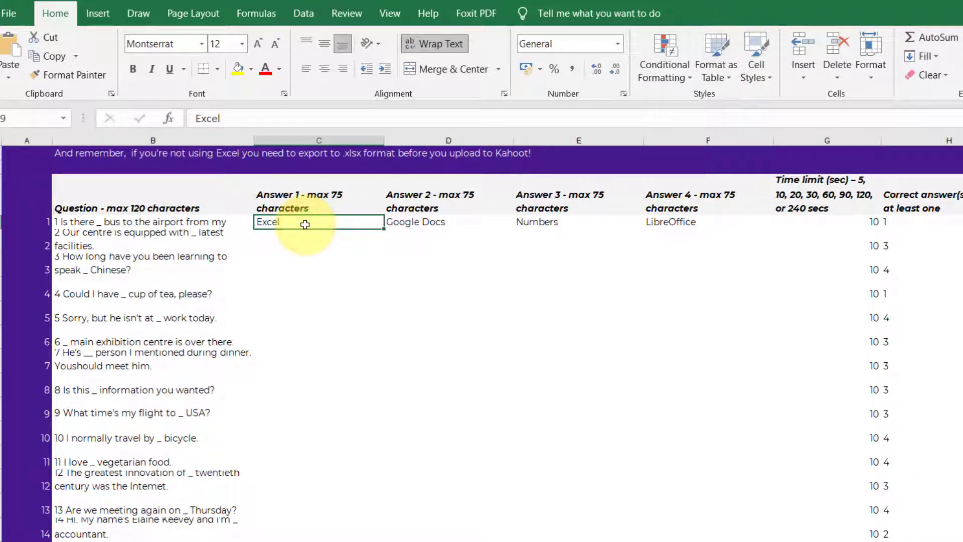
pyautogui.write('a')
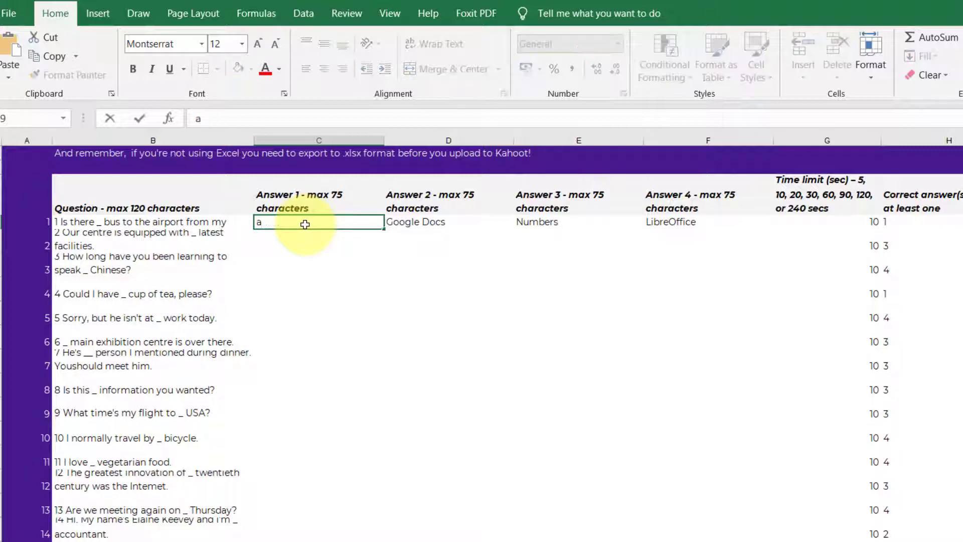
pyautogui.click(394, 221)
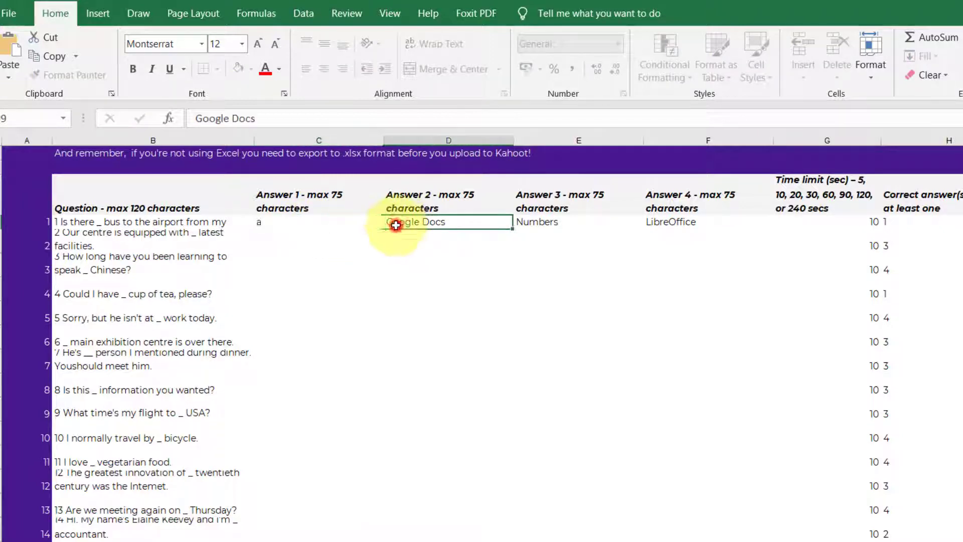
# Enter 'an' in D1 and 'the' in E1 as question 1's second and third answers.
pyautogui.write('an')
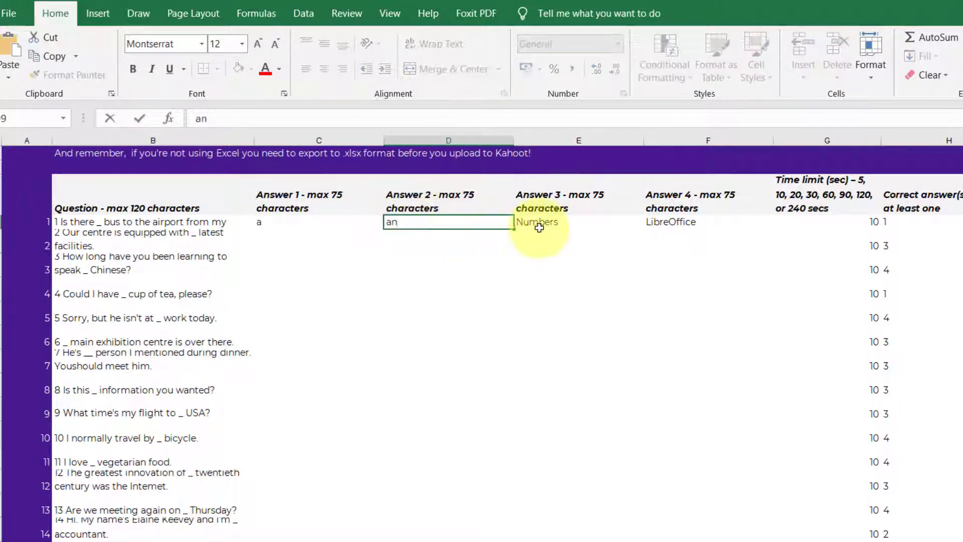
pyautogui.click(539, 226)
pyautogui.write('the')
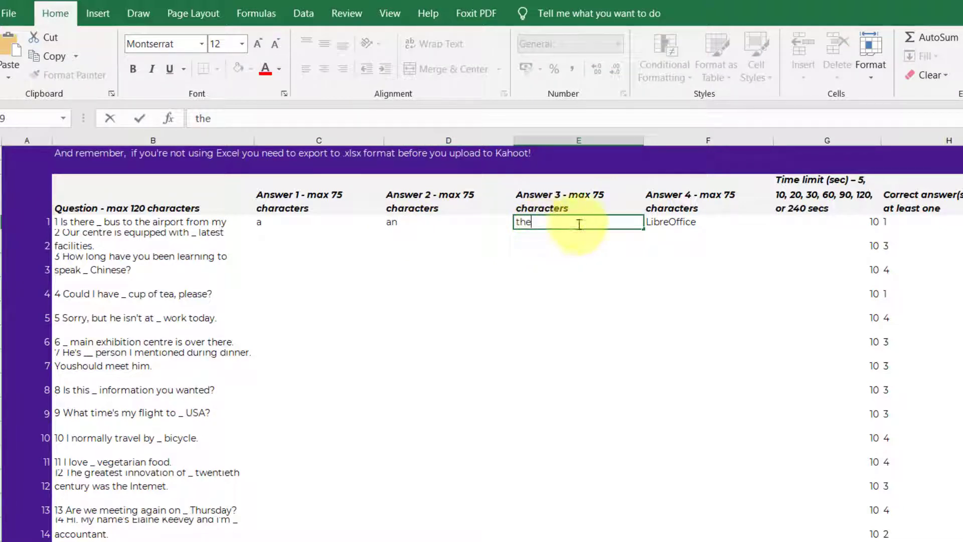
pyautogui.click(675, 222)
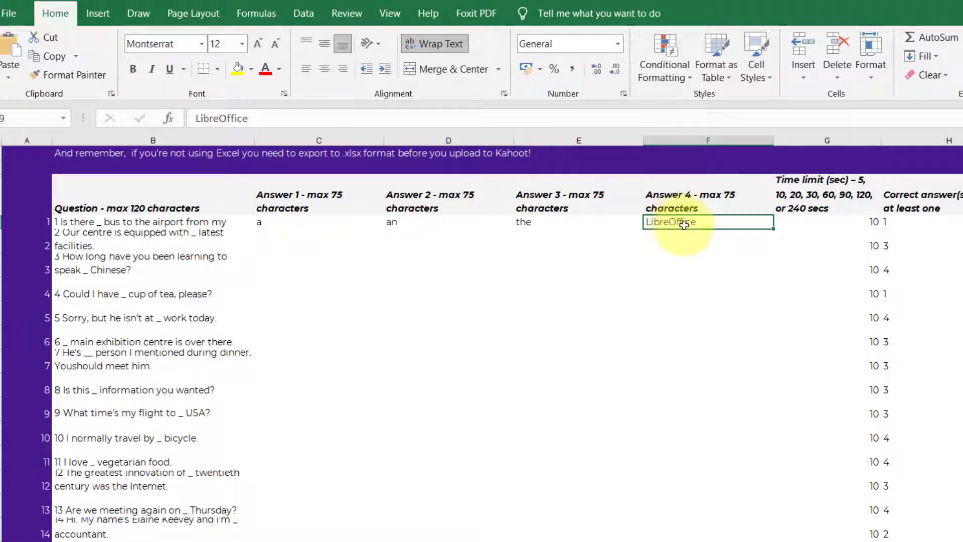
pyautogui.press('alt')
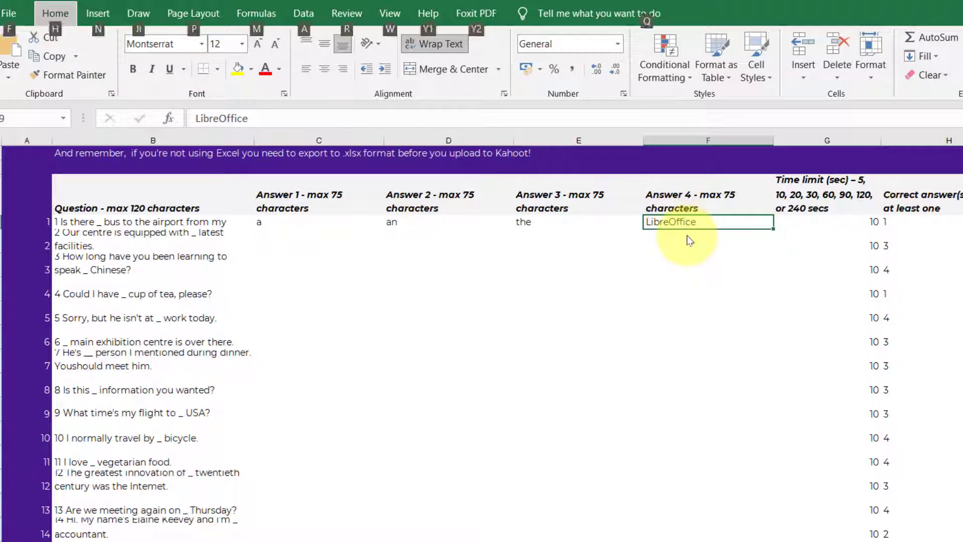
pyautogui.click(652, 244)
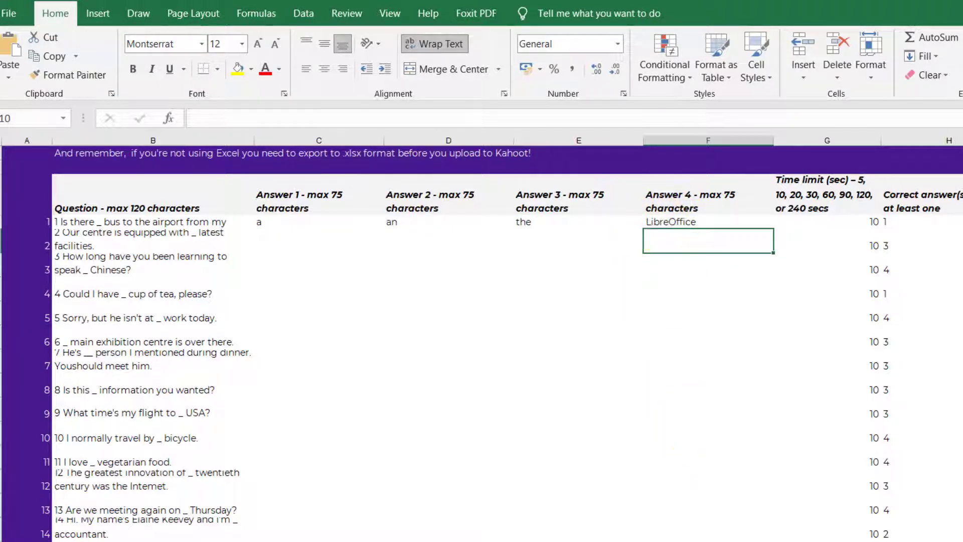
# Check the 'a an the /' legend on the kahoot test2 page, then return to the Excel quiz template.
pyautogui.hotkey('alt', 'Tab')
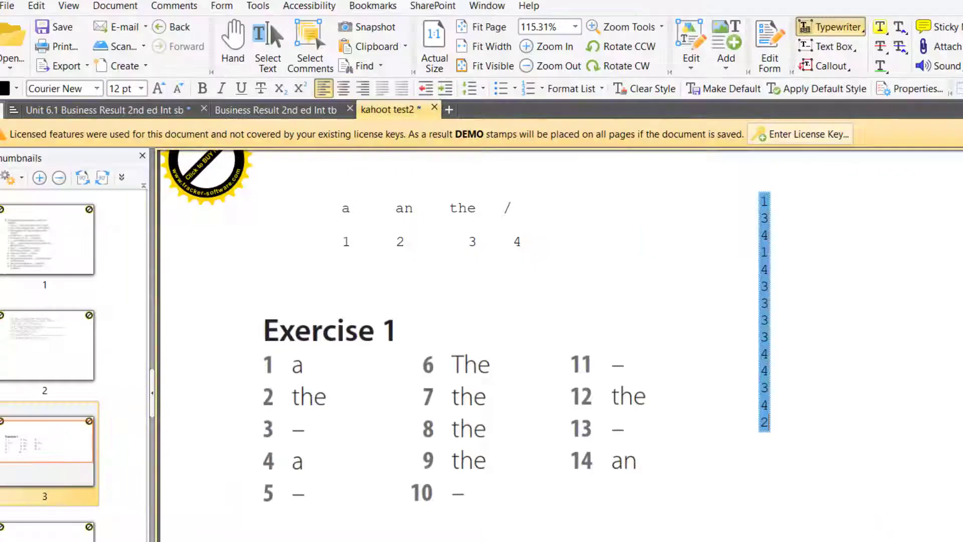
pyautogui.click(507, 208)
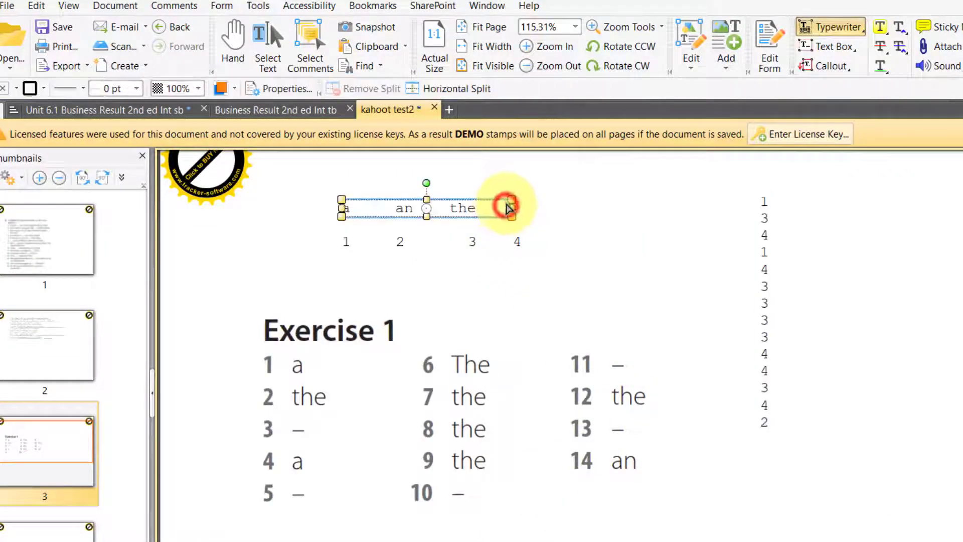
pyautogui.click(506, 208)
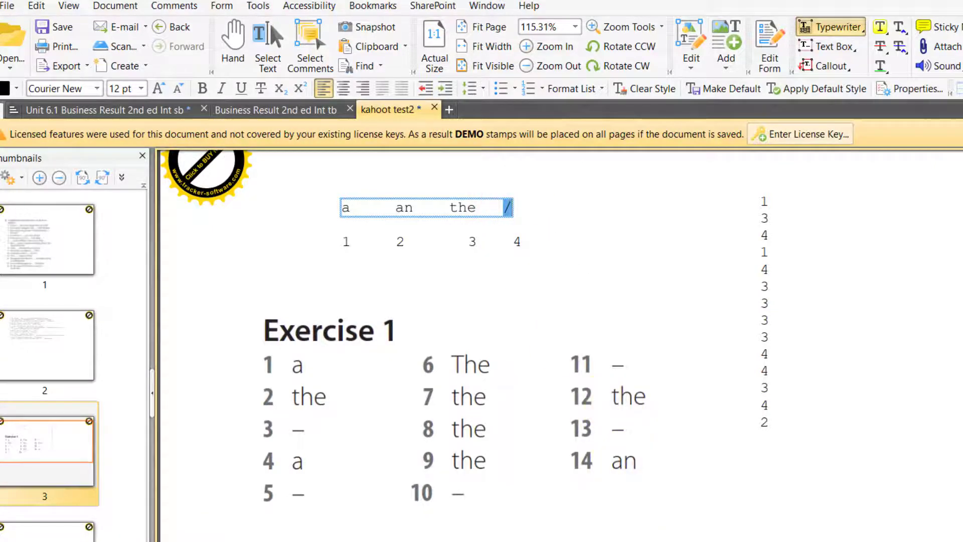
pyautogui.click(803, 530)
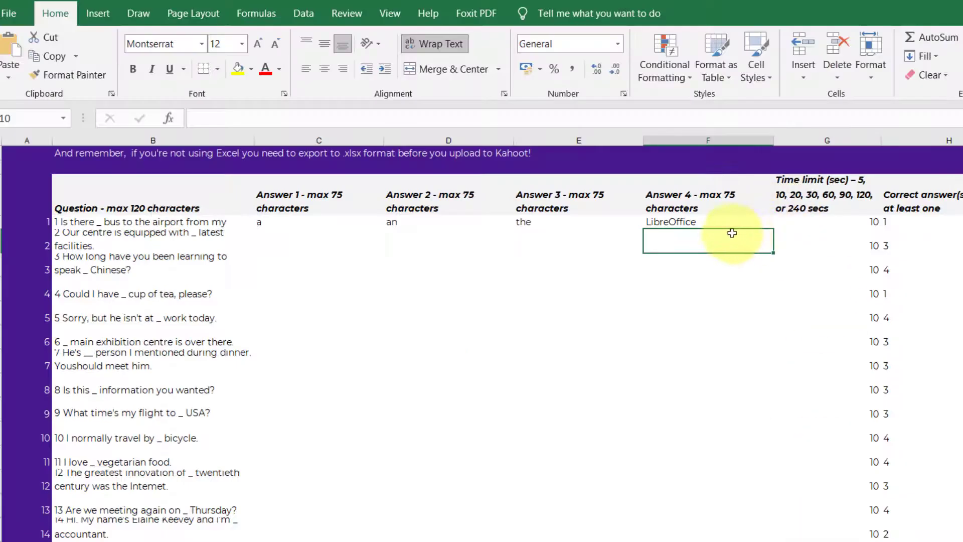
# Make '/' question 1's fourth answer in F1, then fill a, an, the, / down to question 14.
pyautogui.write('/')
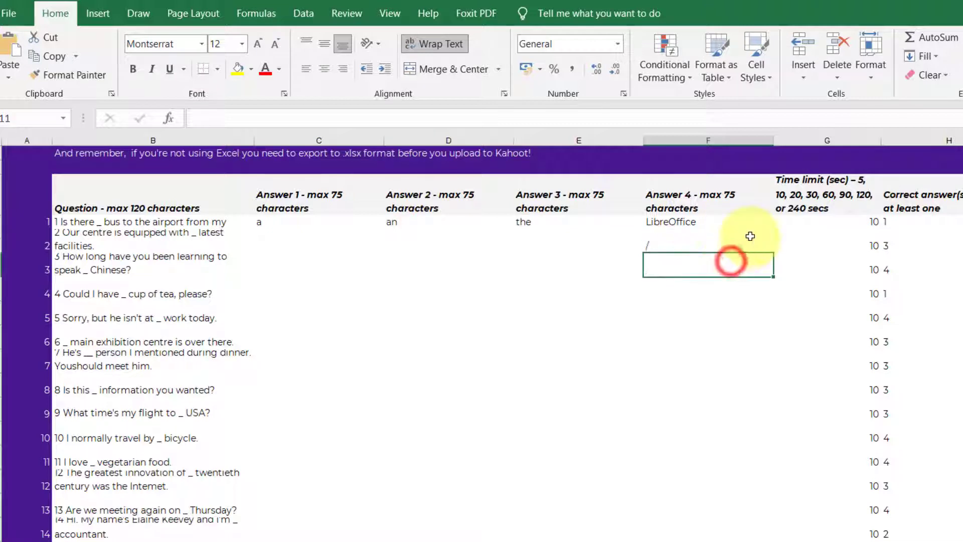
pyautogui.moveTo(772, 252); pyautogui.dragTo(768, 221)
pyautogui.click(752, 246)
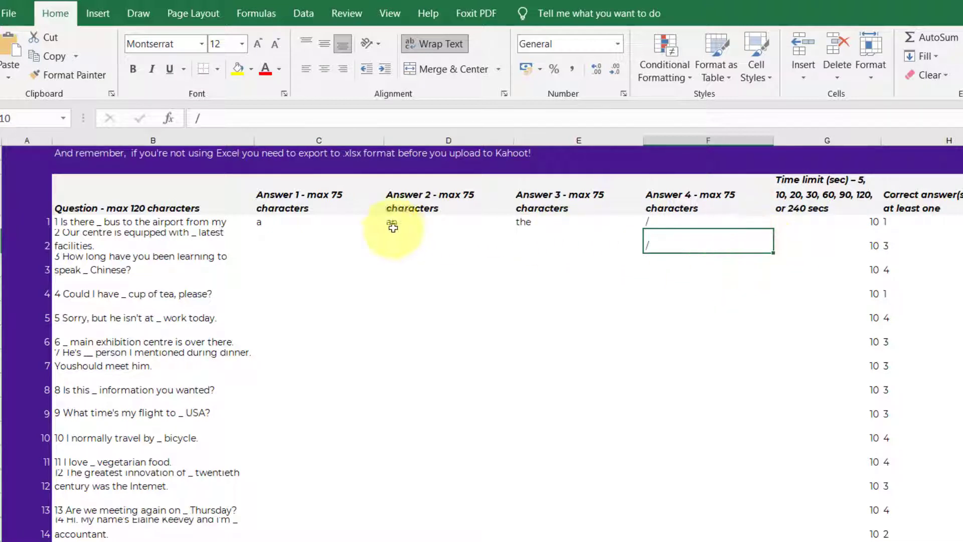
pyautogui.moveTo(300, 226); pyautogui.dragTo(717, 246)
pyautogui.click(649, 245)
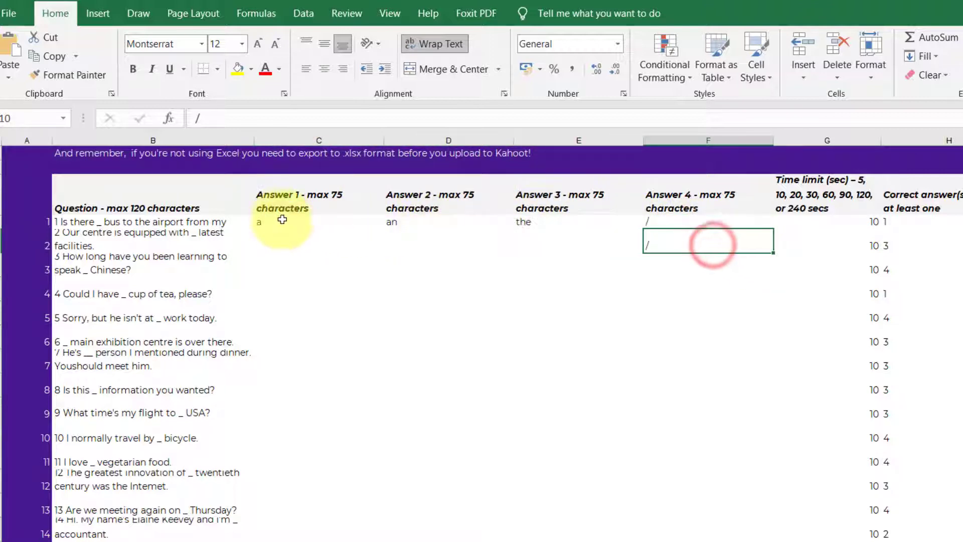
pyautogui.moveTo(281, 220); pyautogui.dragTo(715, 220)
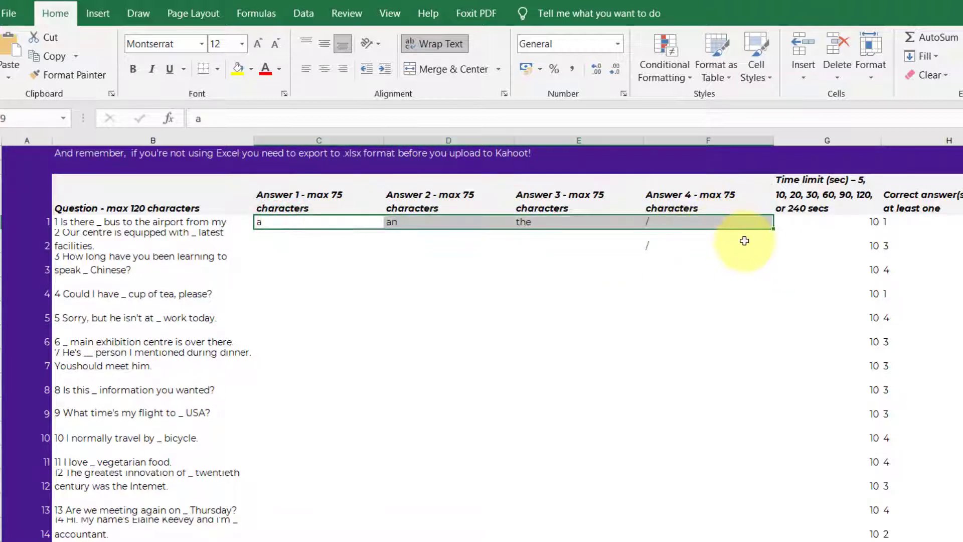
pyautogui.moveTo(773, 228); pyautogui.dragTo(747, 533)
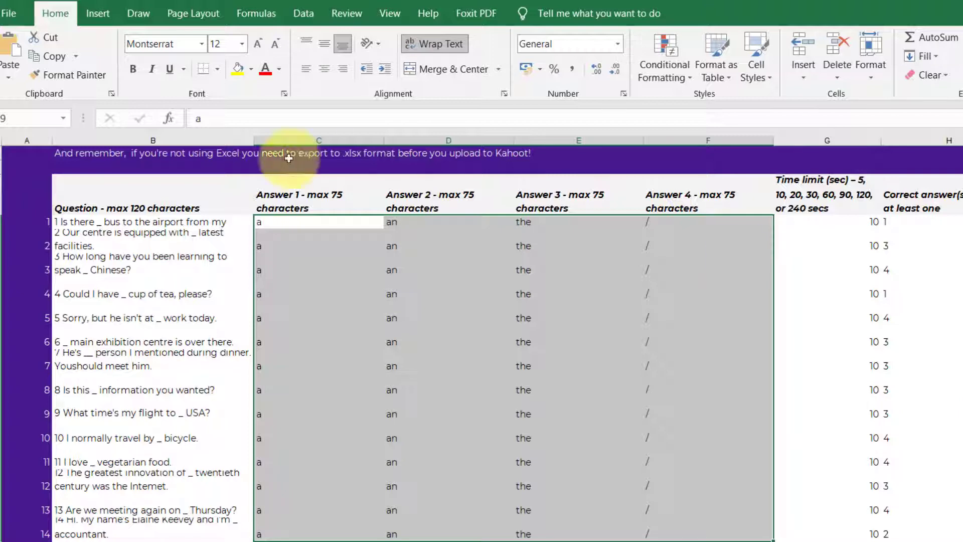
# Save the workbook via Save As into the Media folder under the name 'kahoot test 2' (.xlsx).
pyautogui.click(8, 15)
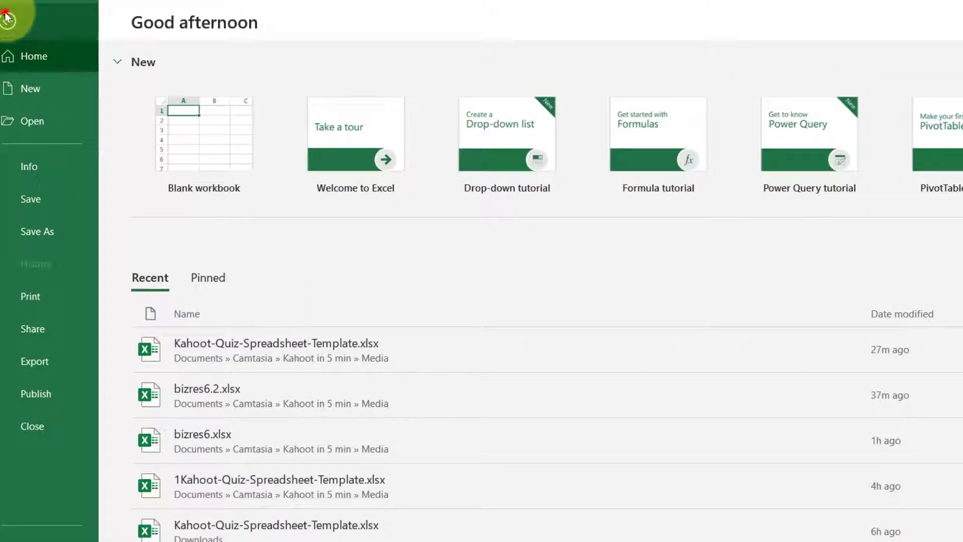
pyautogui.click(8, 20)
pyautogui.click(8, 13)
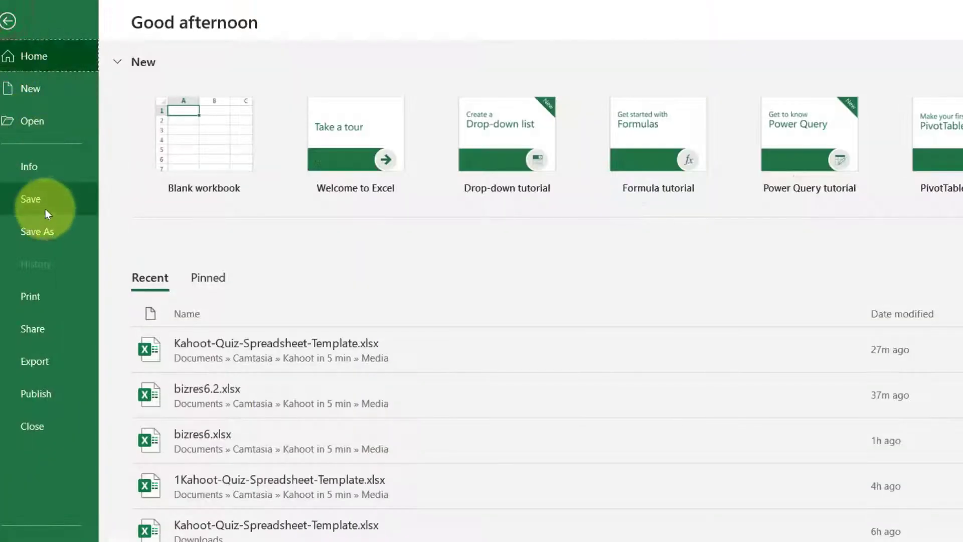
pyautogui.click(54, 228)
pyautogui.click(485, 150)
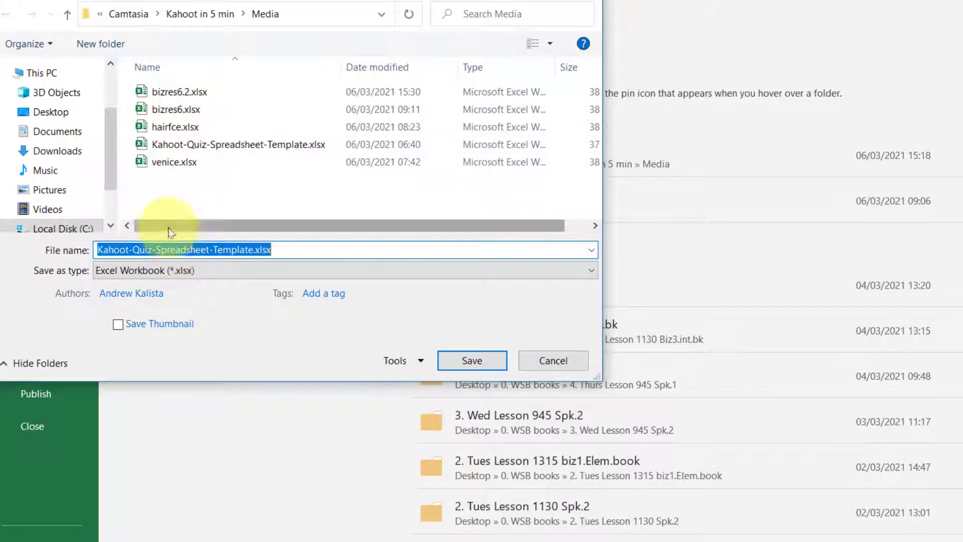
pyautogui.write('ka')
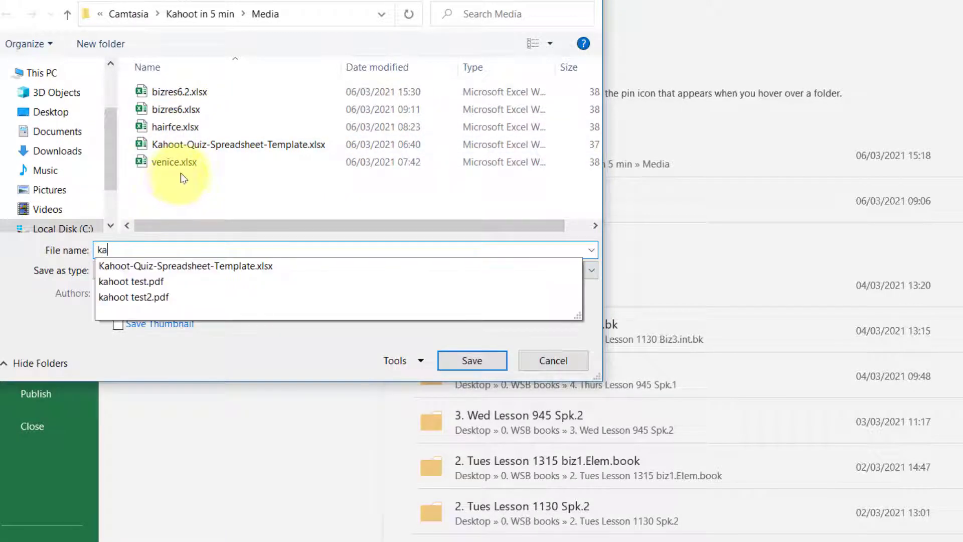
pyautogui.write('hoot ')
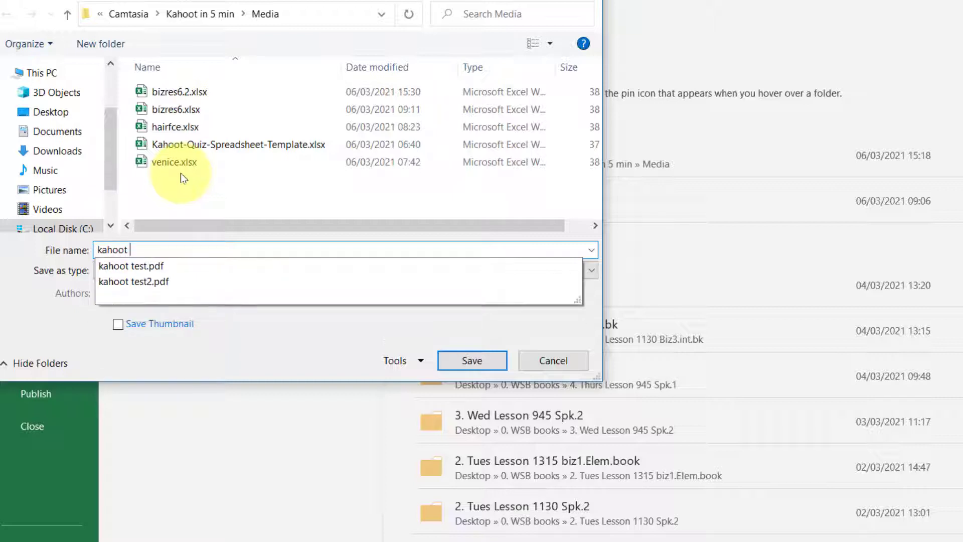
pyautogui.write('test')
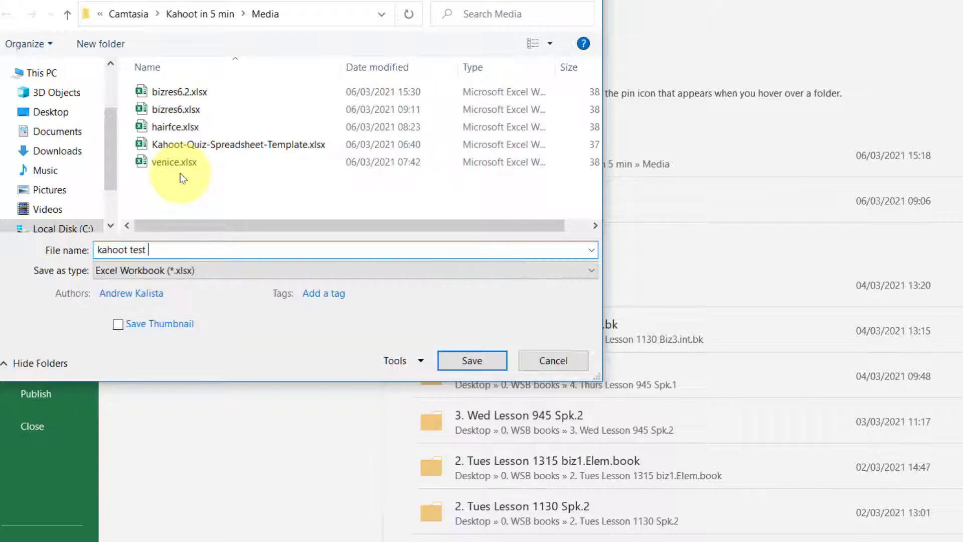
pyautogui.write(' 2')
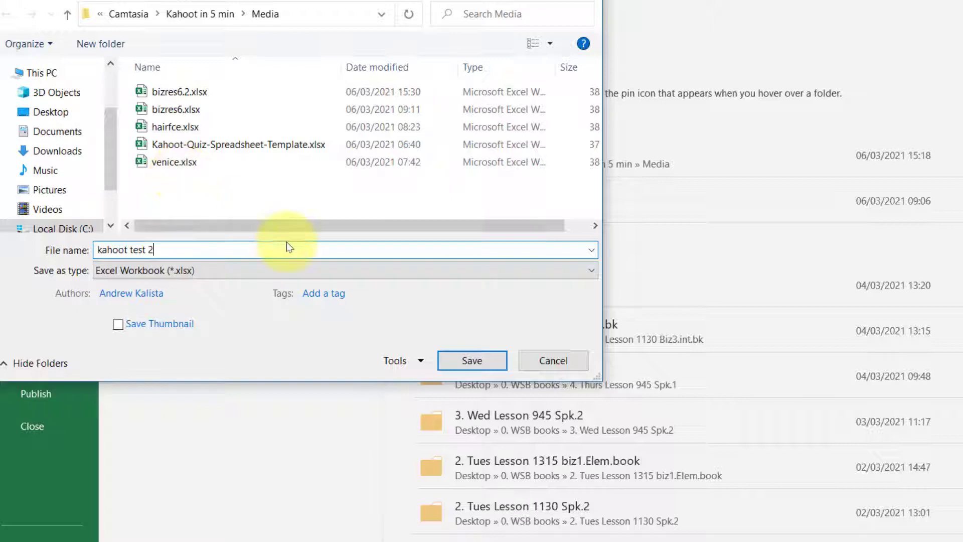
pyautogui.click(468, 362)
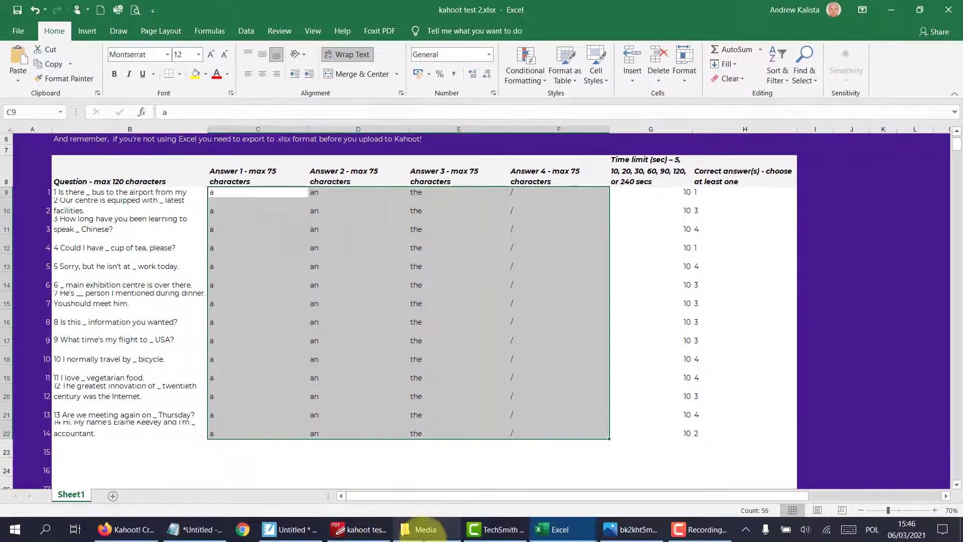
# Drop kahoot test 2.xlsx into Kahoot's spreadsheet import, upload it, and add the 14 questions.
pyautogui.click(137, 534)
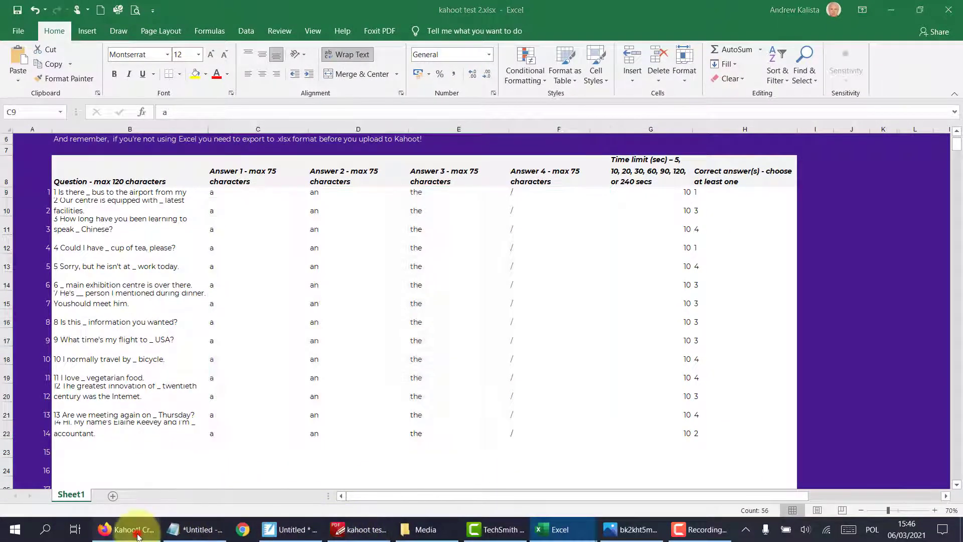
pyautogui.click(404, 534)
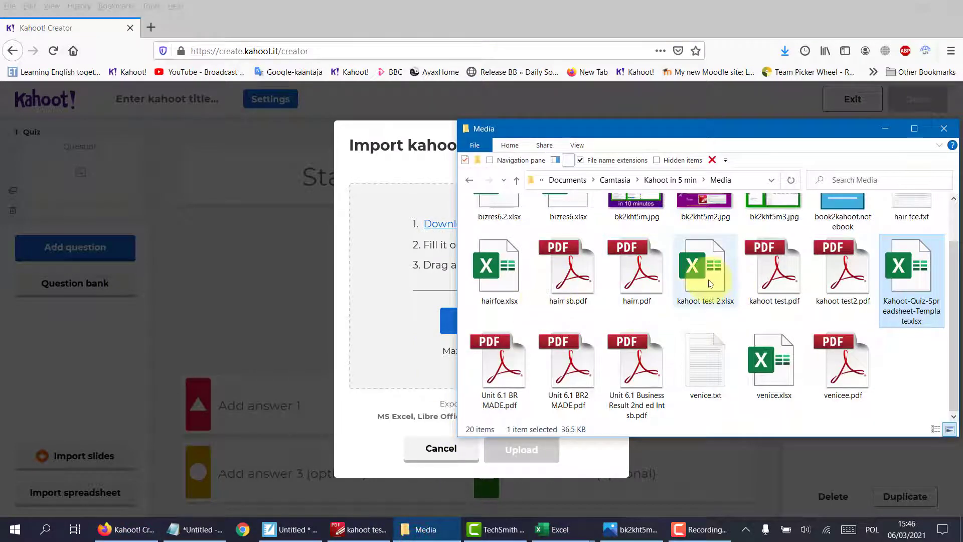
pyautogui.moveTo(710, 284); pyautogui.dragTo(414, 332)
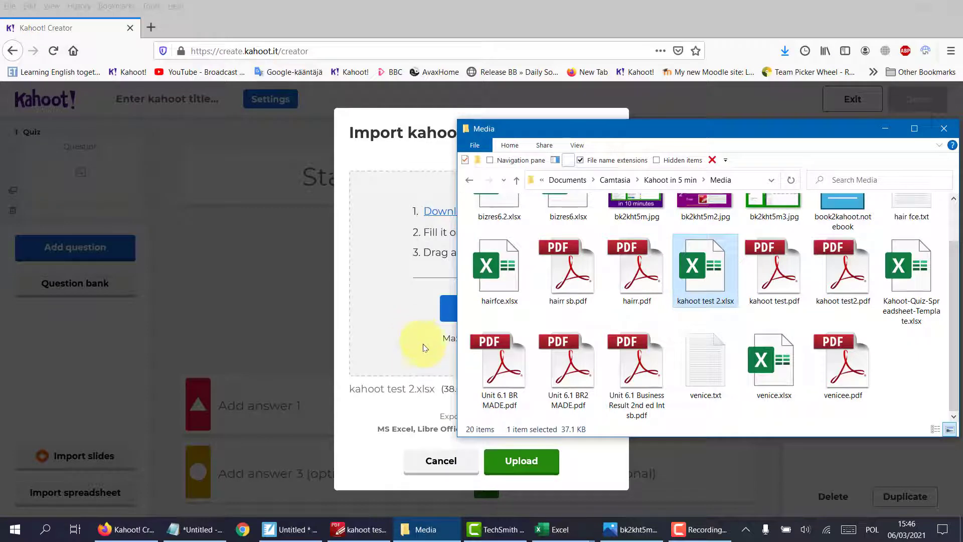
pyautogui.click(593, 465)
pyautogui.click(530, 461)
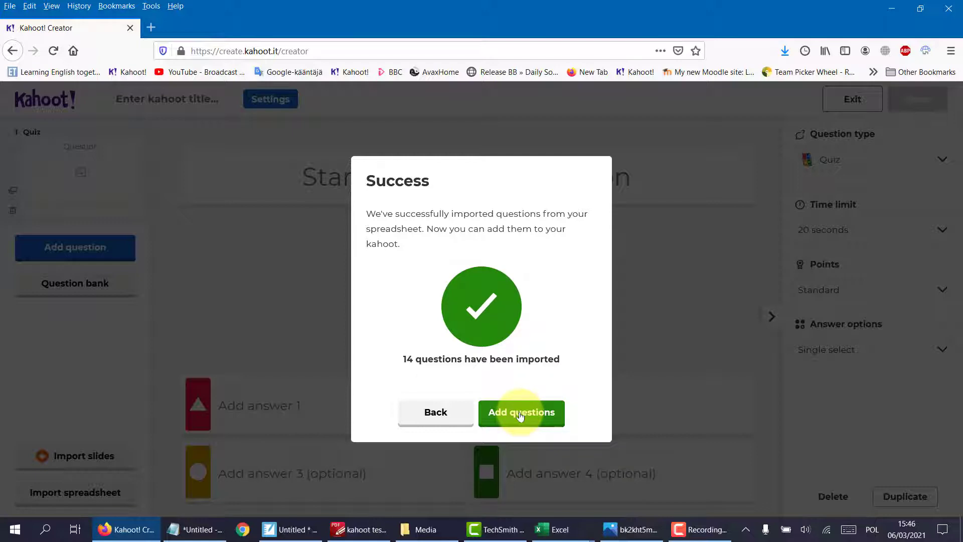
pyautogui.click(520, 414)
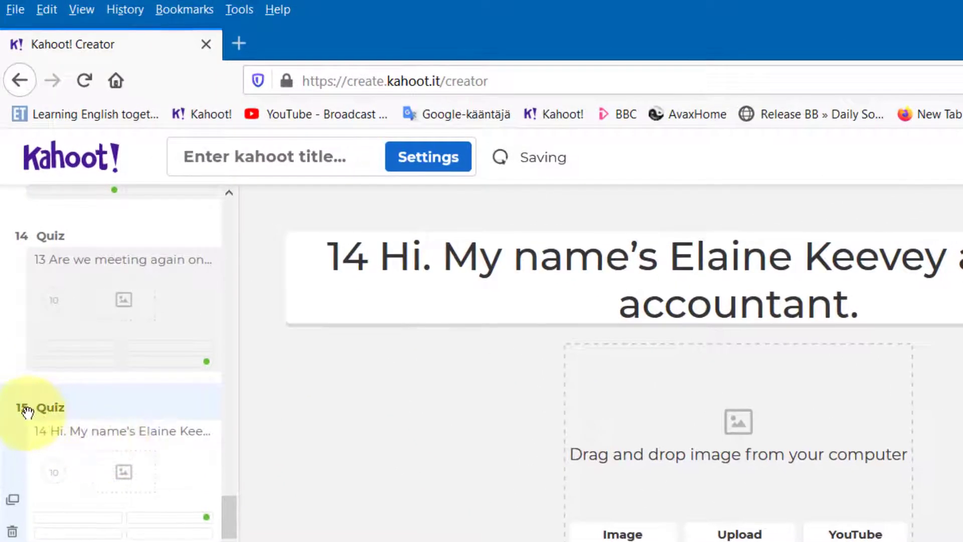
# Delete the empty first question from the kahoot.
pyautogui.moveTo(228, 510); pyautogui.dragTo(229, 206)
pyautogui.click(160, 218)
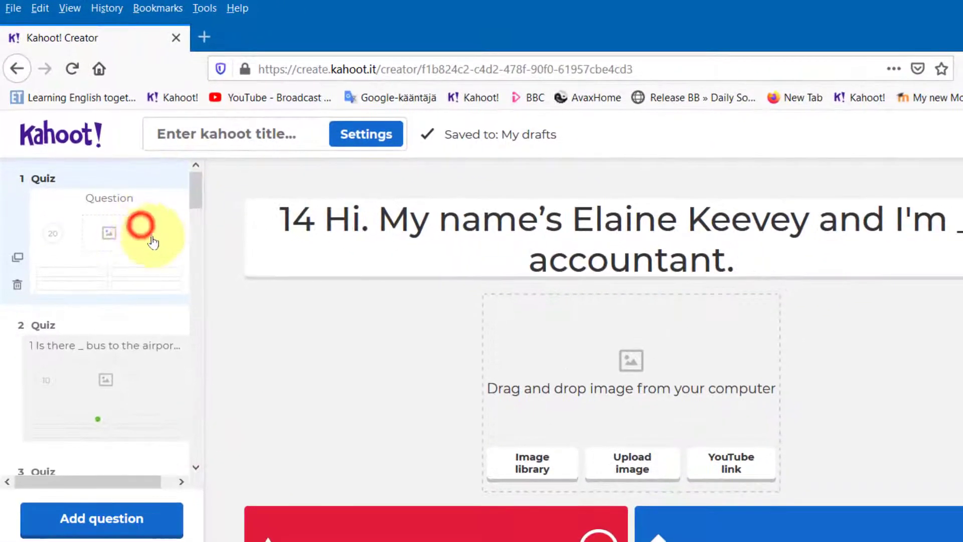
pyautogui.click(17, 287)
pyautogui.click(705, 473)
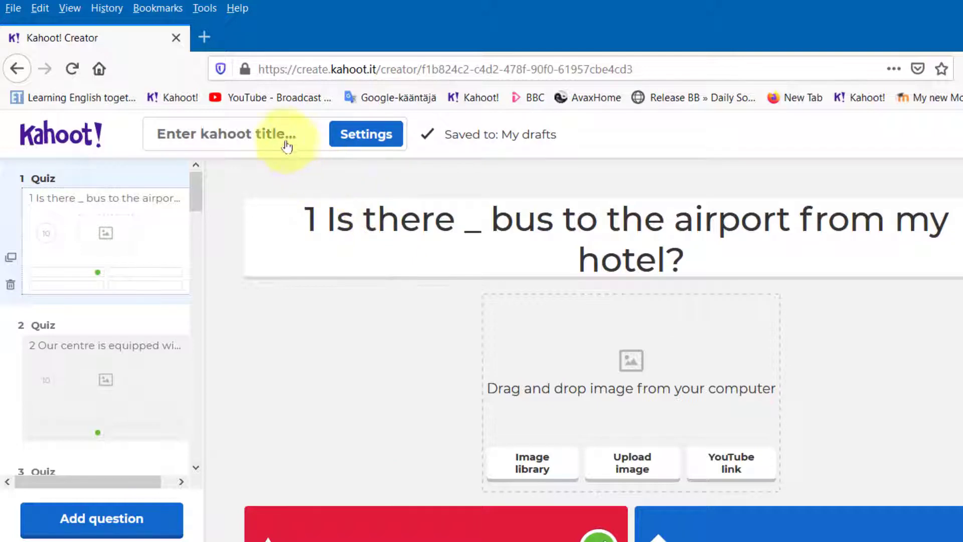
# Title the quiz 'test 2' and finish the kahoot.
pyautogui.click(273, 131)
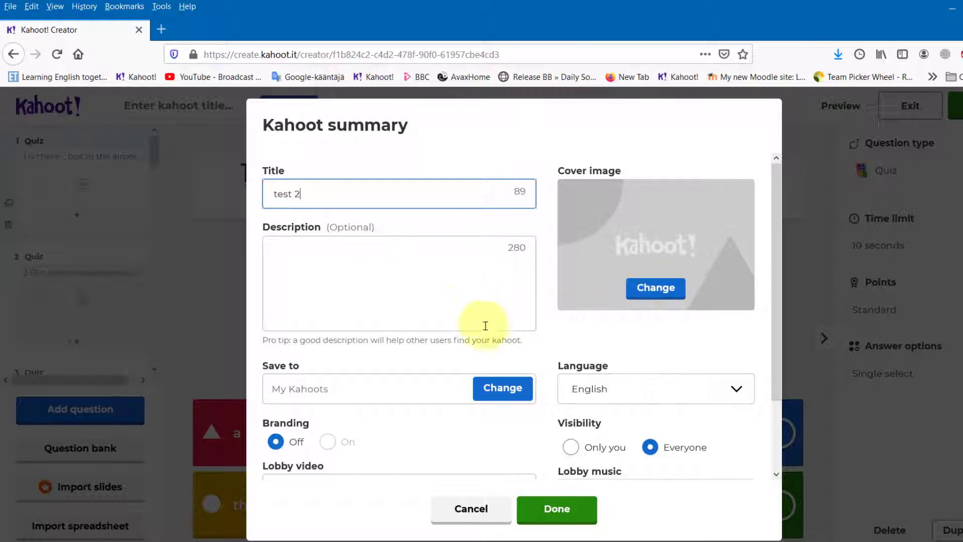
pyautogui.click(557, 516)
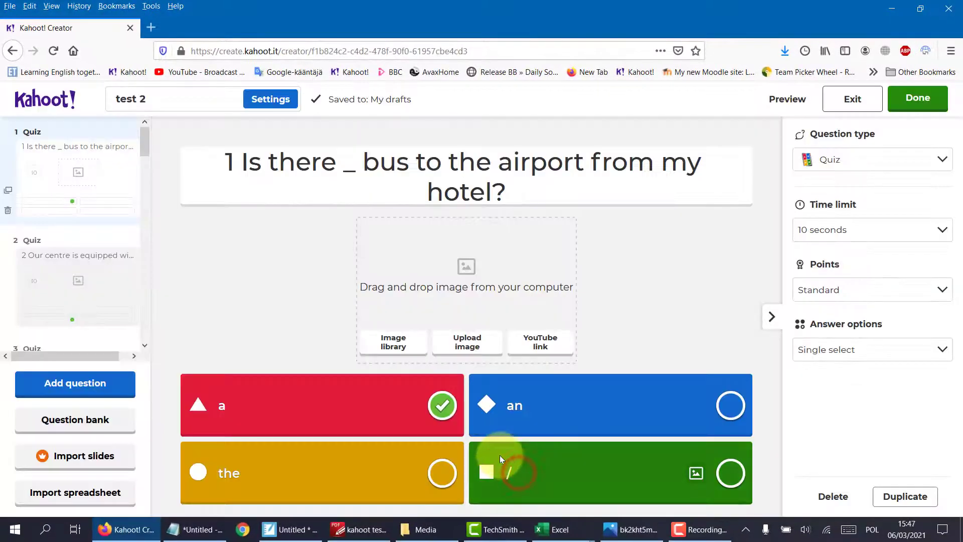
pyautogui.click(907, 99)
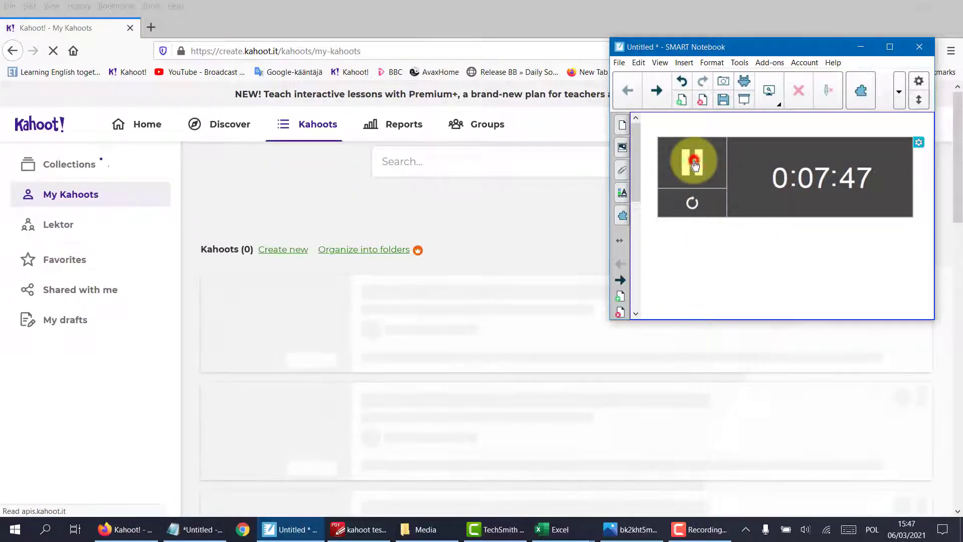
# Pause the lesson timer and scroll through the test 2 kahoot's 14 questions.
pyautogui.click(694, 164)
pyautogui.click(522, 271)
pyautogui.scroll(-6, 522, 271)
pyautogui.scroll(-5, 522, 269)
pyautogui.scroll(10, 524, 267)
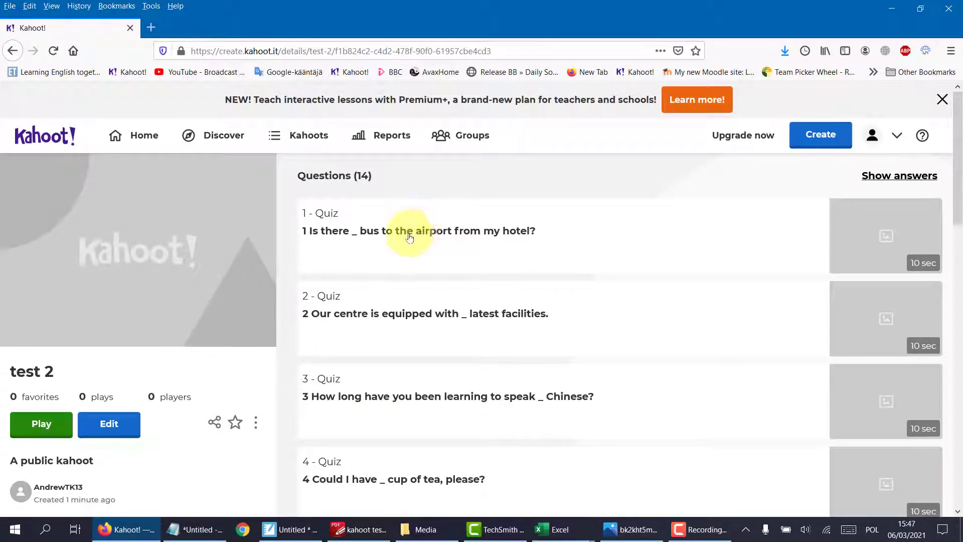
# Expand and collapse questions 1 and 2 to check their marked correct answers.
pyautogui.click(411, 230)
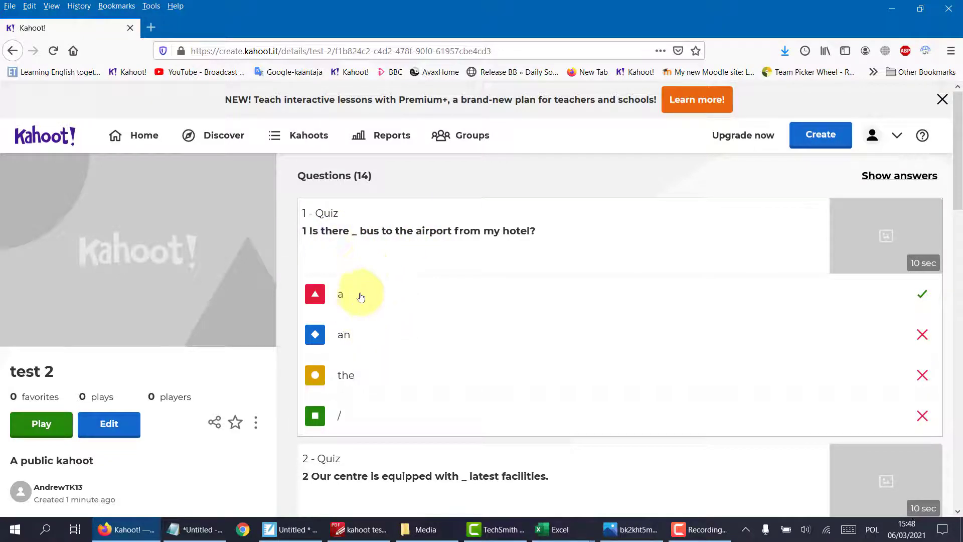
pyautogui.click(422, 237)
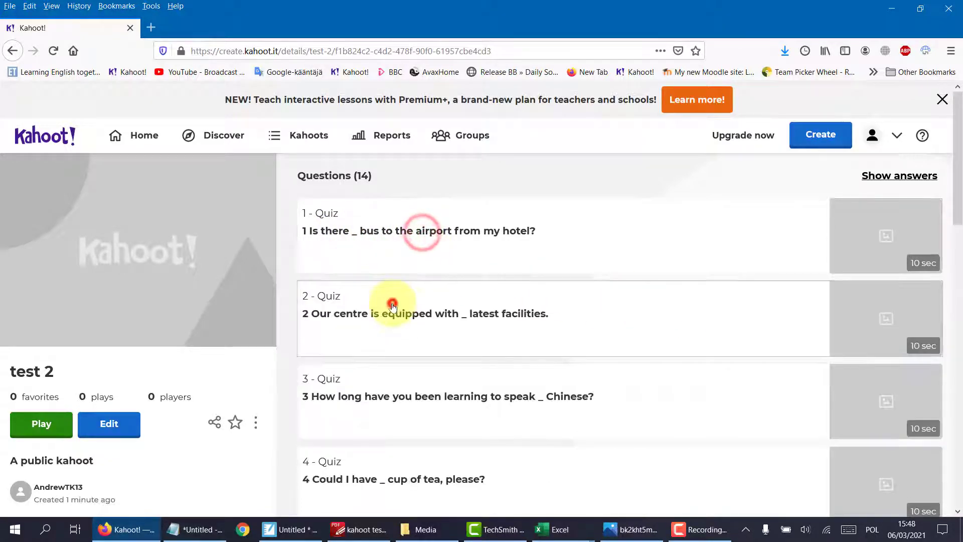
pyautogui.click(389, 302)
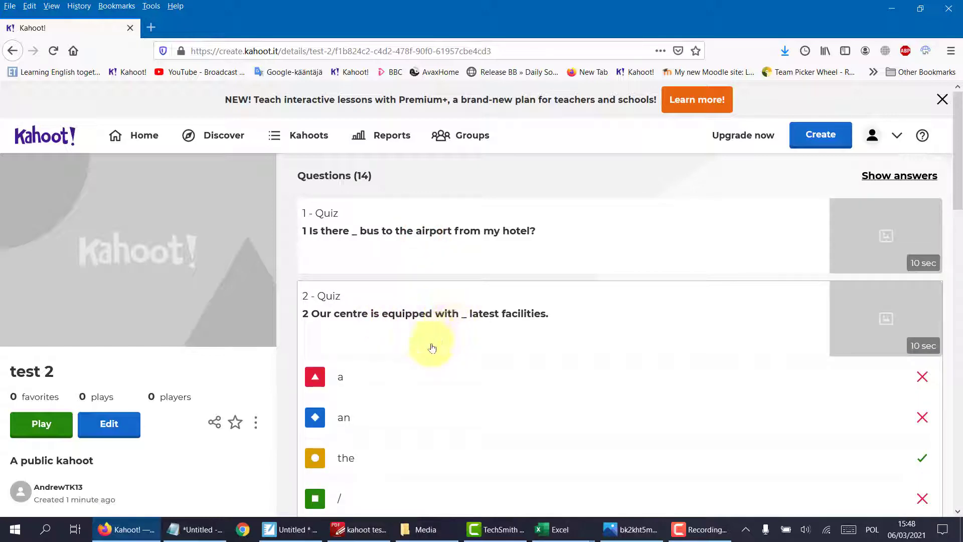
pyautogui.click(451, 315)
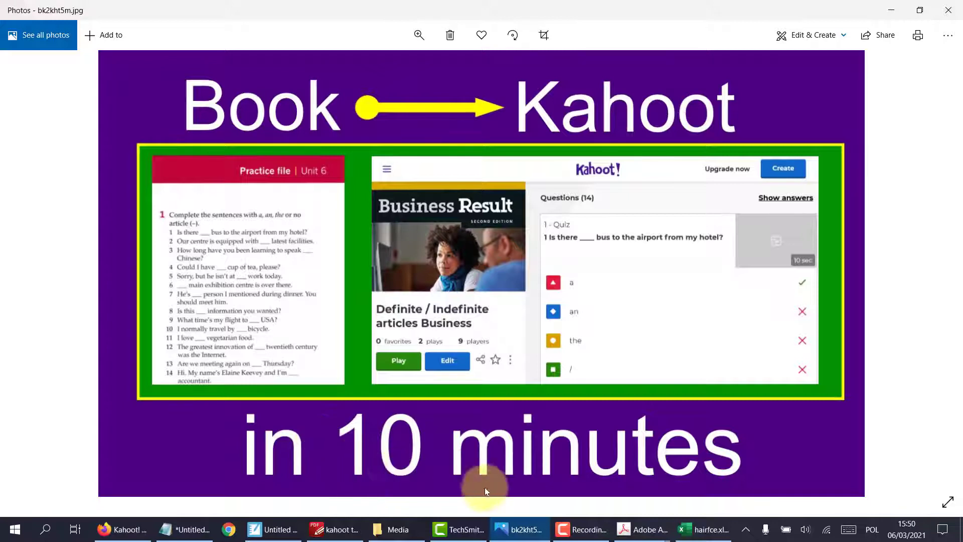
# Bring up hairr.pdf, the Hairstyles gap-fill exercise, in Adobe Acrobat Pro.
pyautogui.moveTo(644, 529)
pyautogui.click(559, 495)
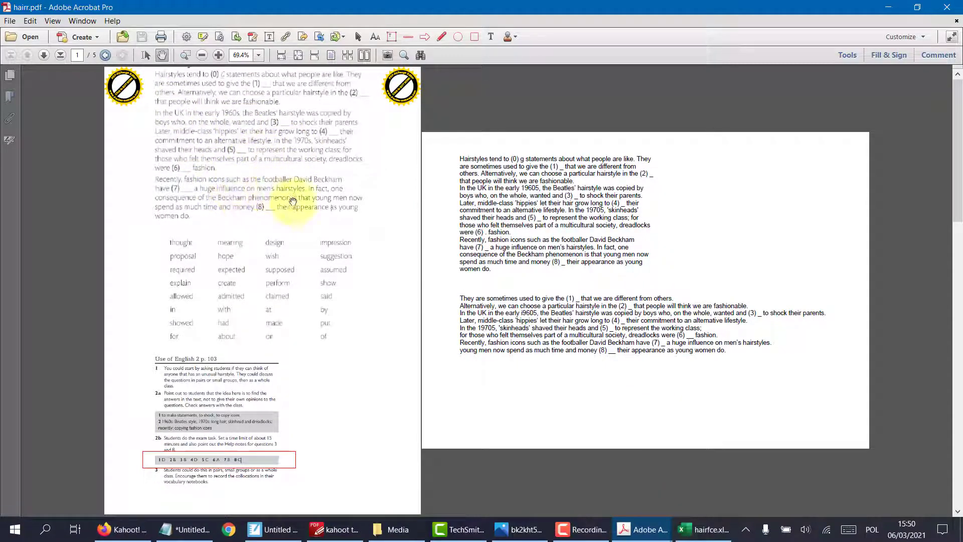
# Inspect the recognised passage and word-list text blocks, then switch to hairfce.xlsx in Excel.
pyautogui.click(517, 313)
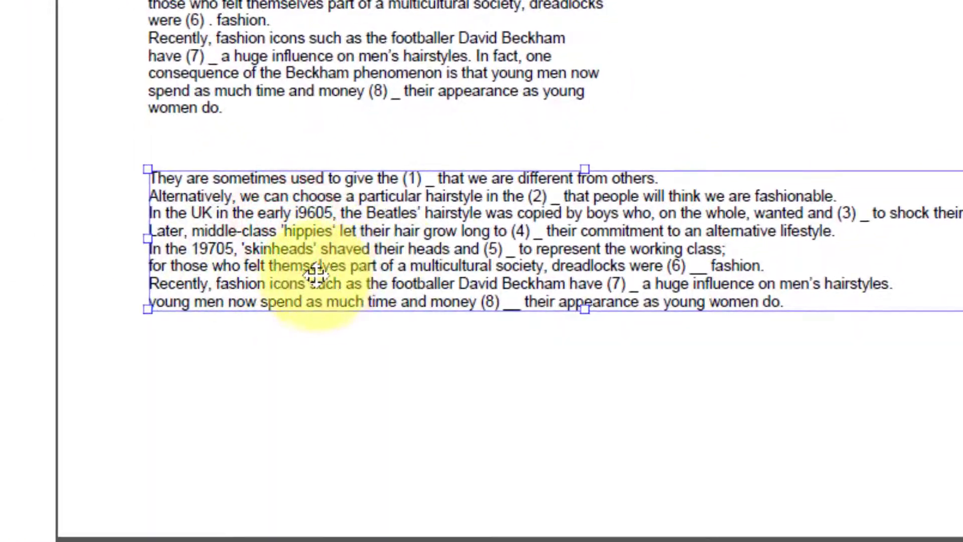
pyautogui.click(346, 350)
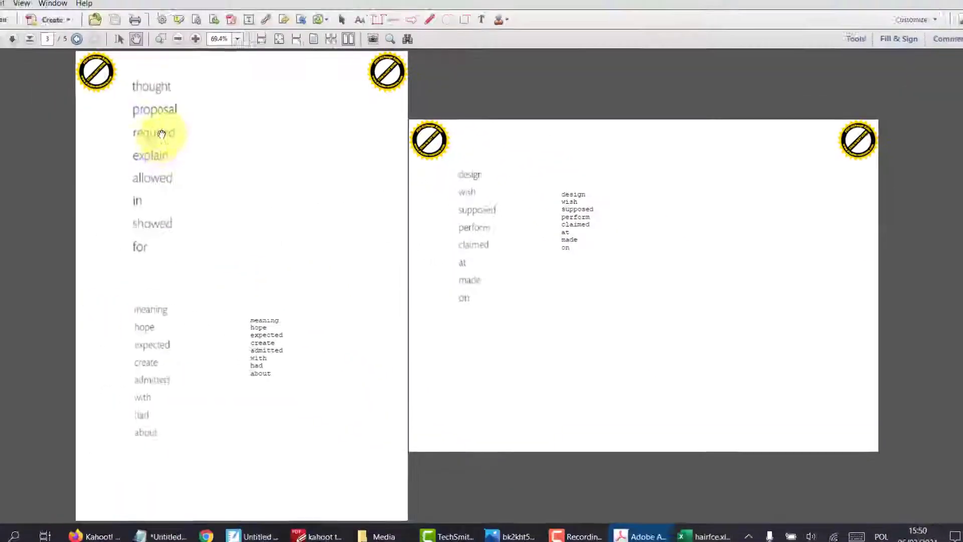
pyautogui.click(273, 336)
pyautogui.click(614, 361)
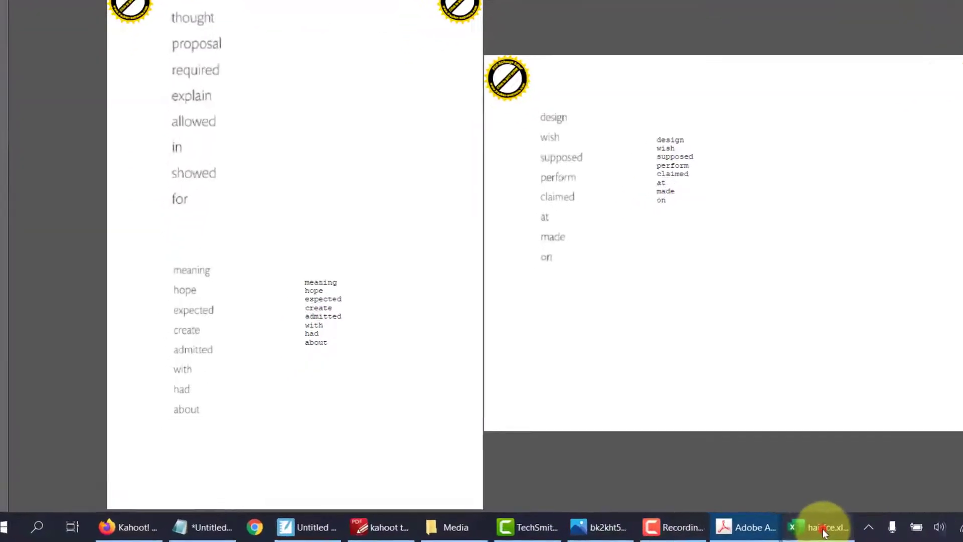
pyautogui.click(824, 532)
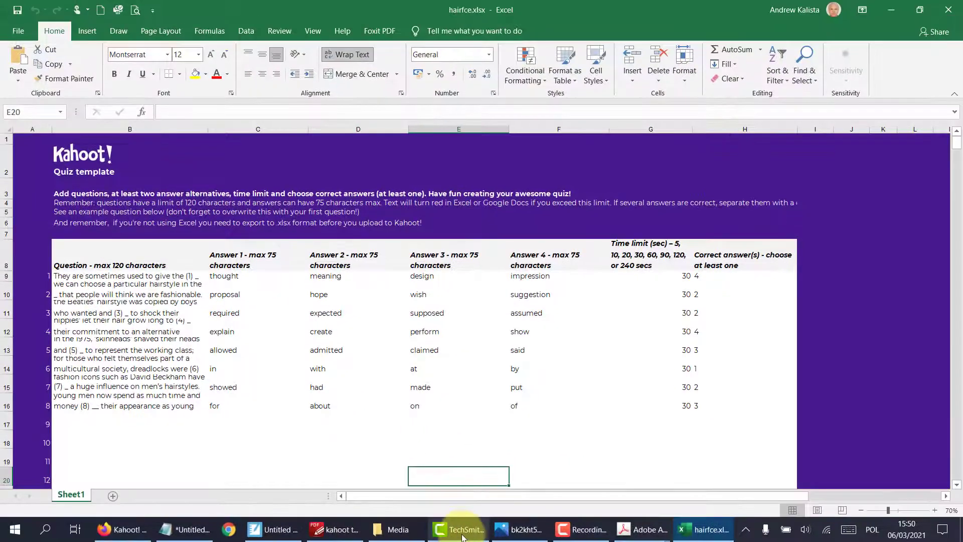
# Return to Photos showing the bk2kht5m.jpg 'Book → Kahoot in 10 minutes' title image.
pyautogui.click(519, 529)
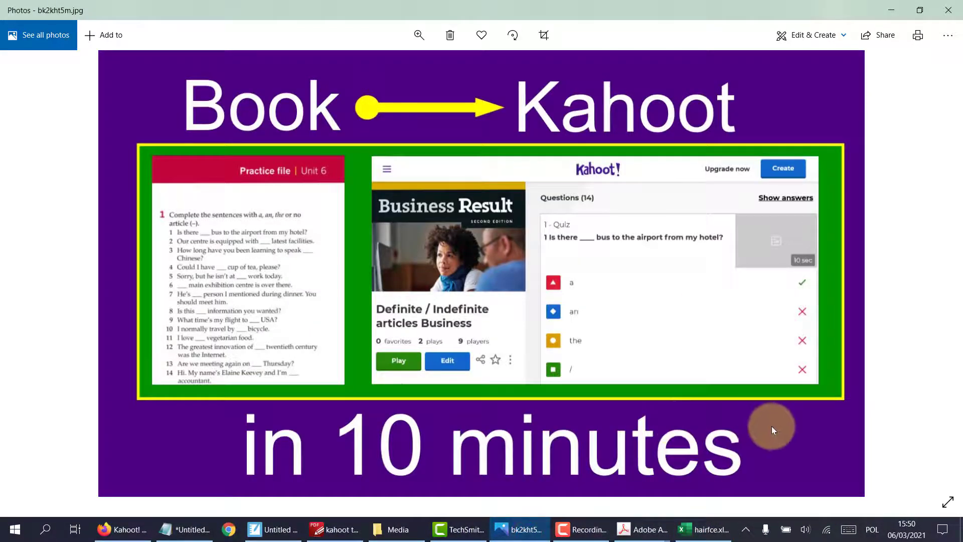